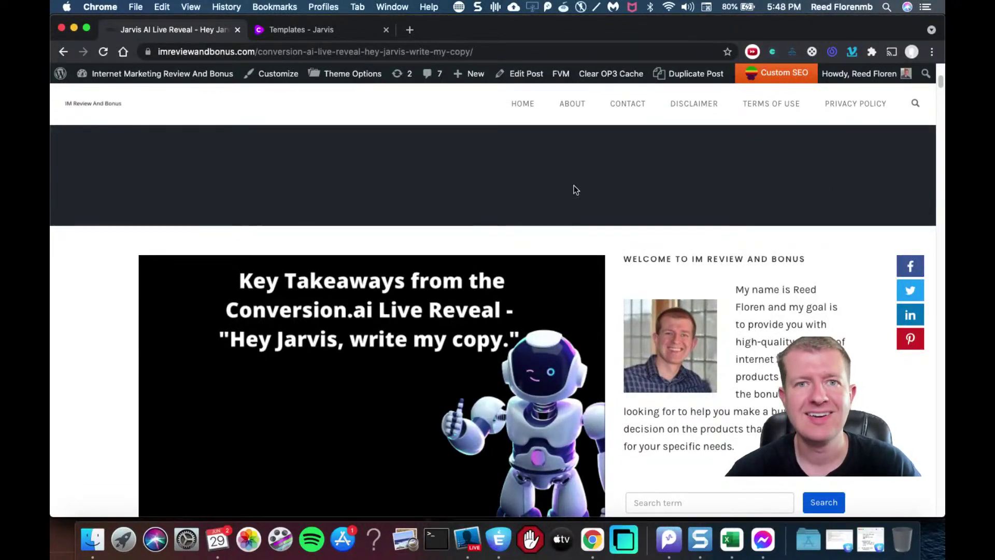
scroll(574, 189, "down", 1)
scroll(573, 190, "down", 1)
scroll(574, 190, "down", 1)
scroll(574, 189, "down", 2)
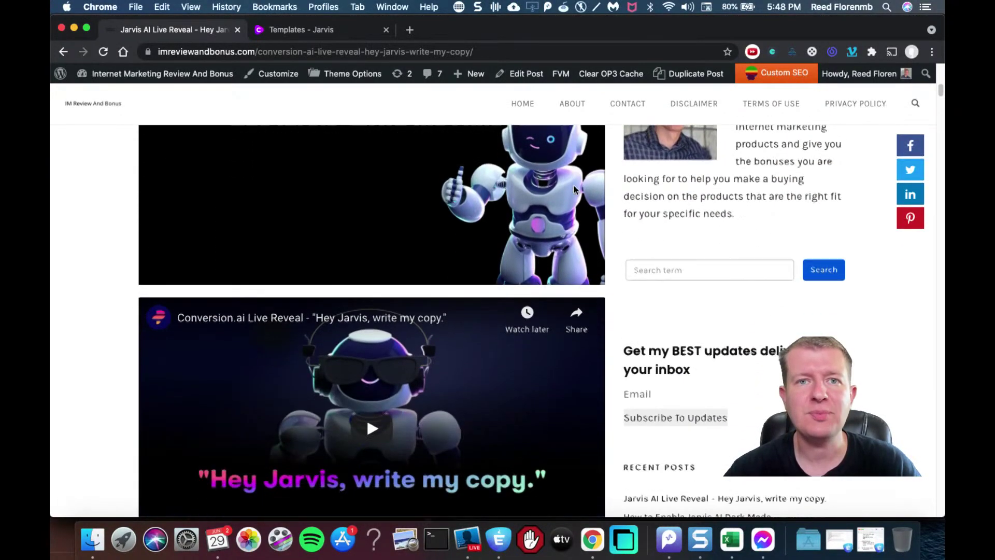
scroll(573, 190, "down", 2)
scroll(573, 190, "down", 3)
scroll(573, 189, "down", 1)
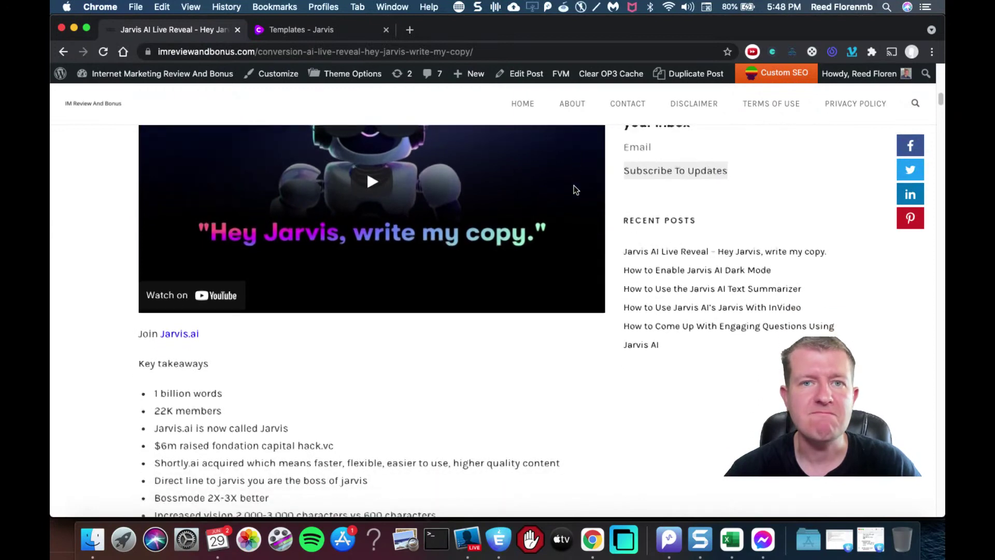
scroll(574, 190, "down", 1)
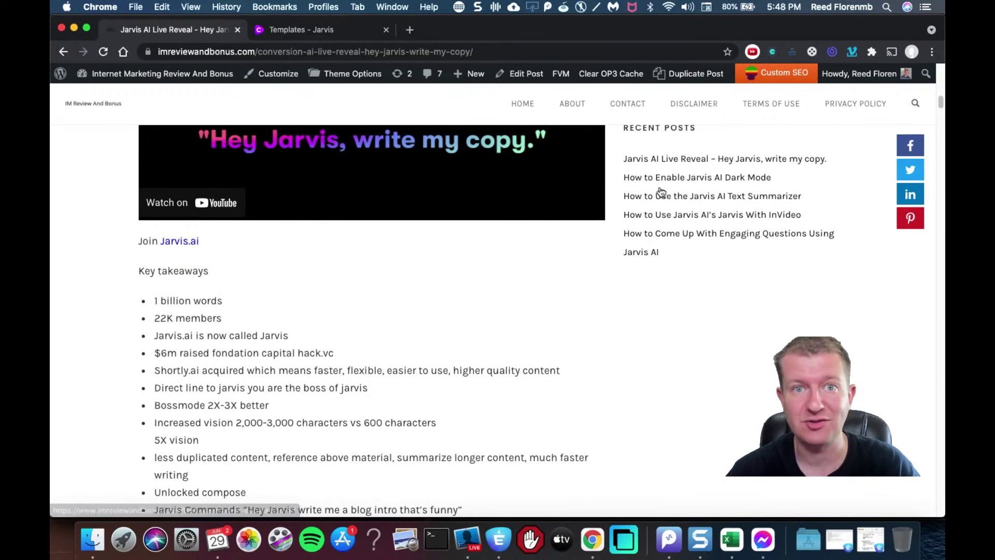
Scroll the IM Review And Bonus post down to the Key takeaways list below the reveal video
left_click(659, 205)
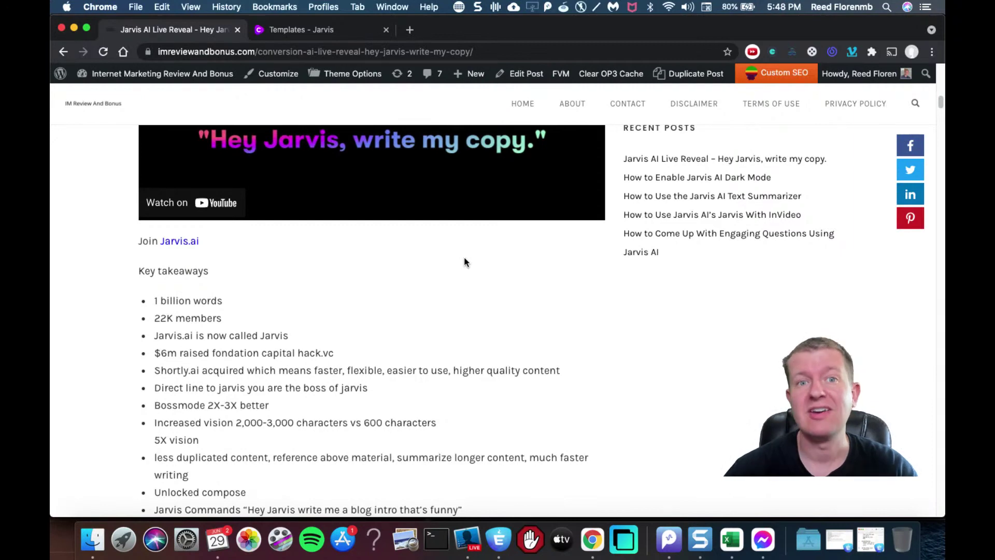
scroll(465, 262, "down", 1)
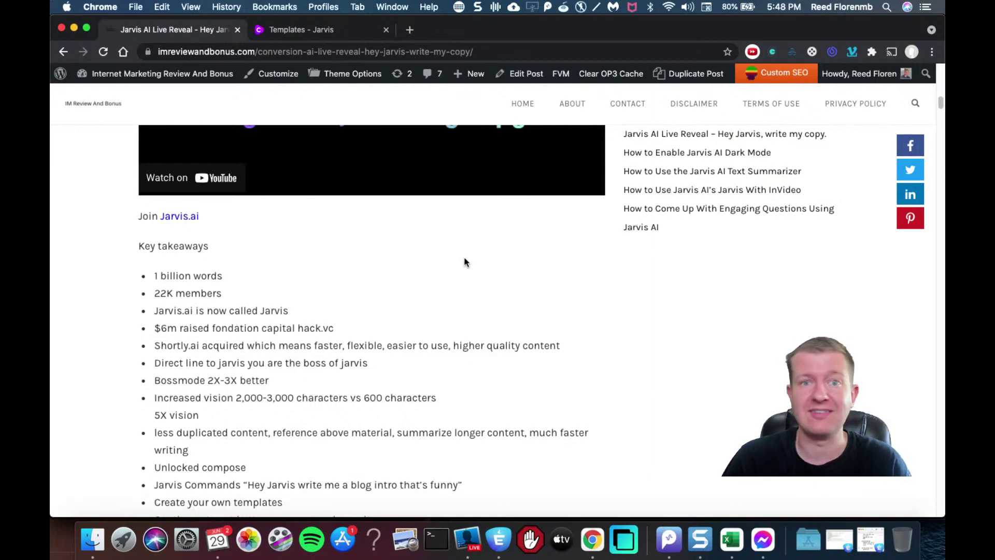
scroll(464, 262, "down", 2)
scroll(464, 262, "down", 1)
scroll(465, 262, "down", 1)
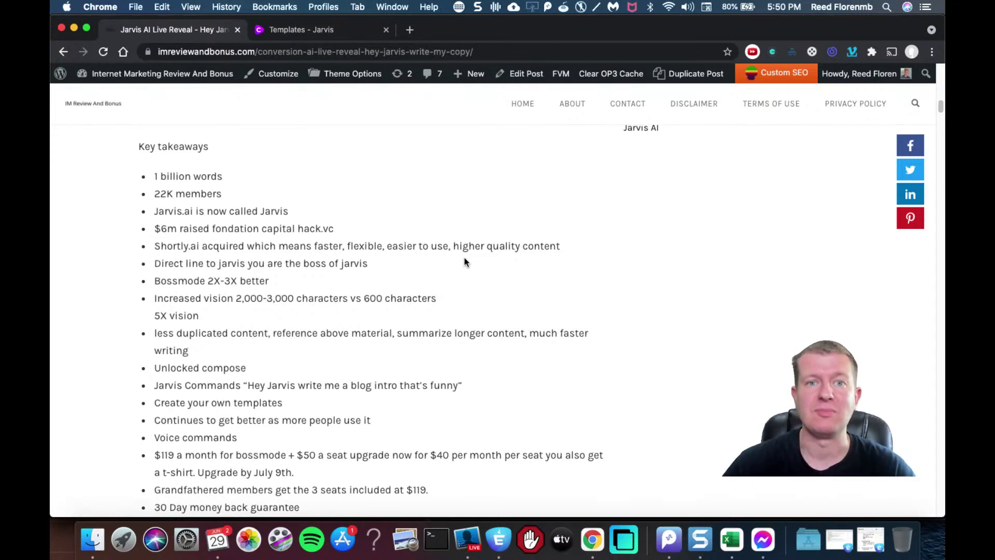
scroll(464, 262, "down", 1)
scroll(464, 262, "down", 1)
scroll(464, 263, "down", 1)
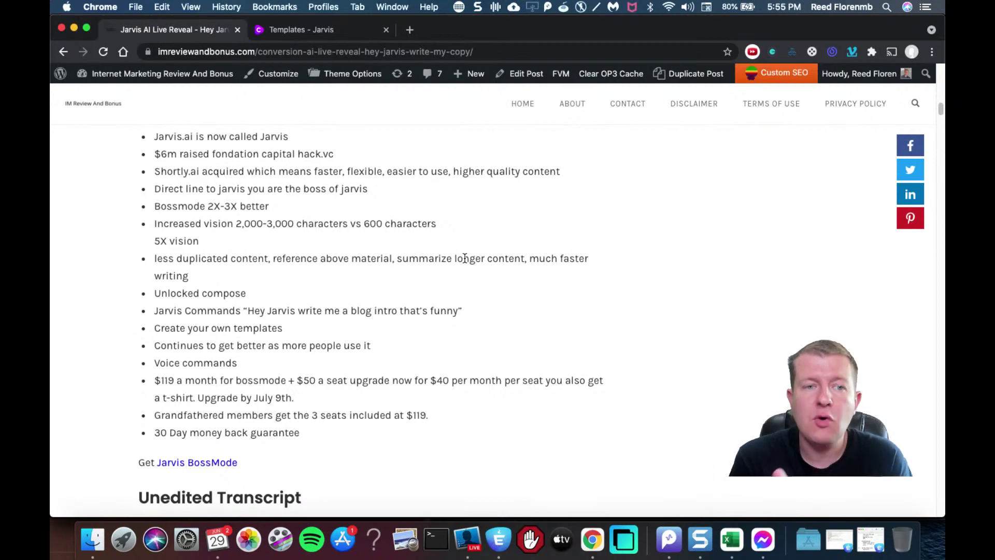
Switch to the Jarvis templates page and choose the Long-form assistant template
left_click(336, 32)
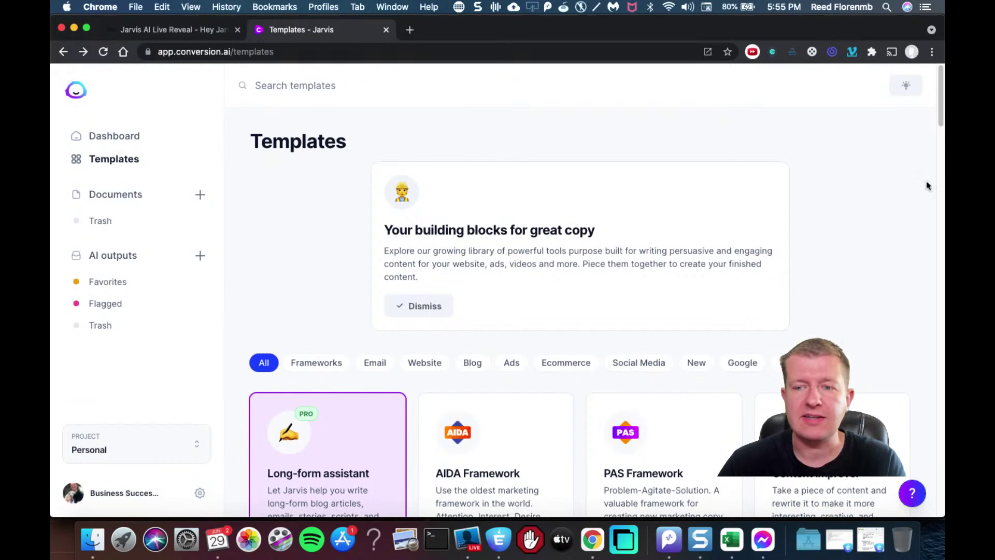
scroll(935, 115, "down", 3)
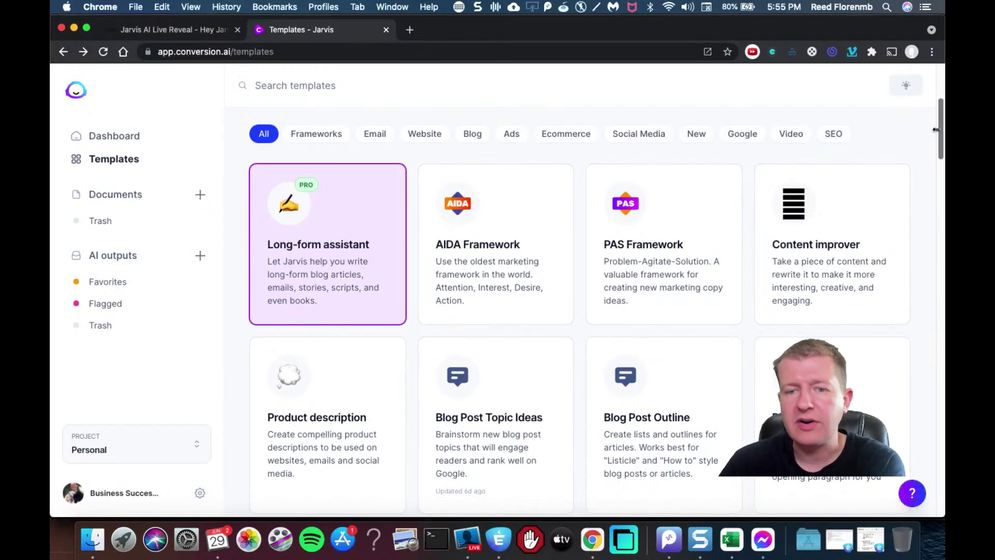
mouse_move(935, 127)
left_mouse_down()
mouse_move(937, 151)
mouse_move(938, 117)
left_mouse_up()
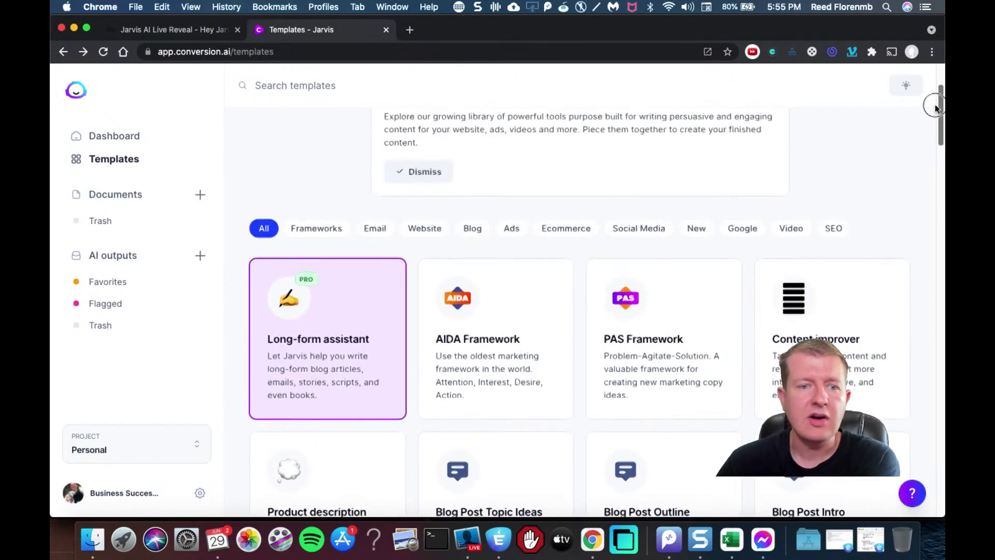
left_click(285, 315)
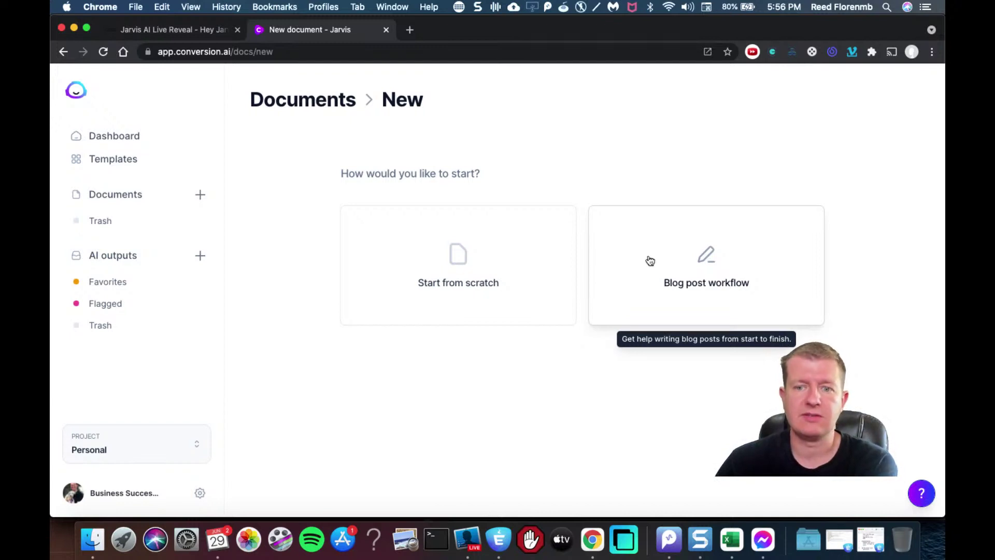
Choose Start from scratch to get a blank untitled Jarvis document
left_click(532, 260)
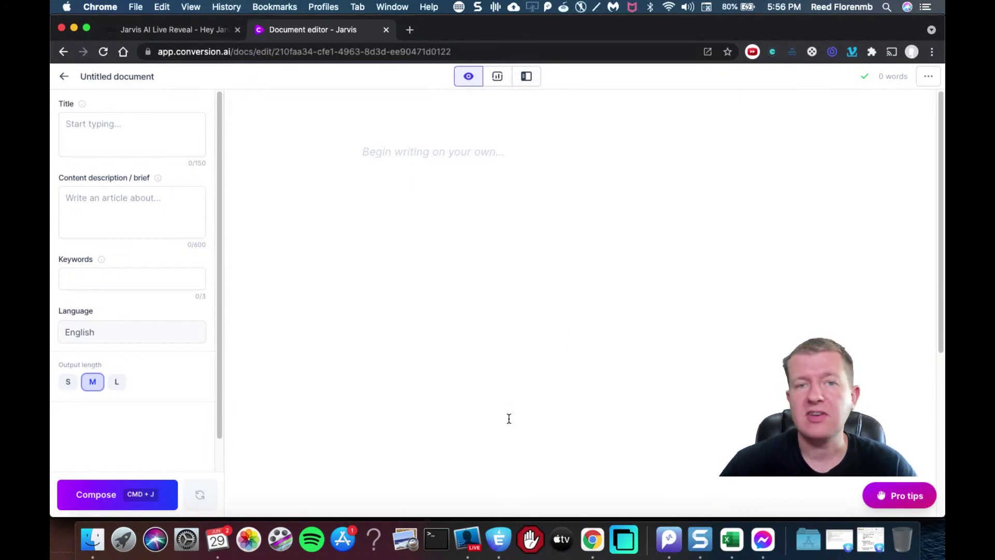
Paste the blog post titles command from Espresso and edit it for London travel from the US
left_click(500, 545)
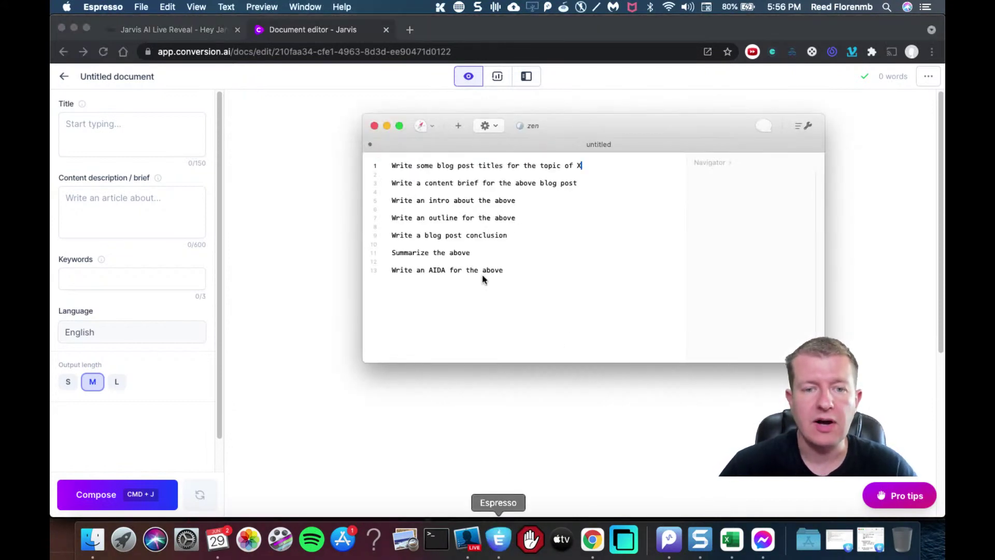
left_click_drag(599, 171, 381, 166)
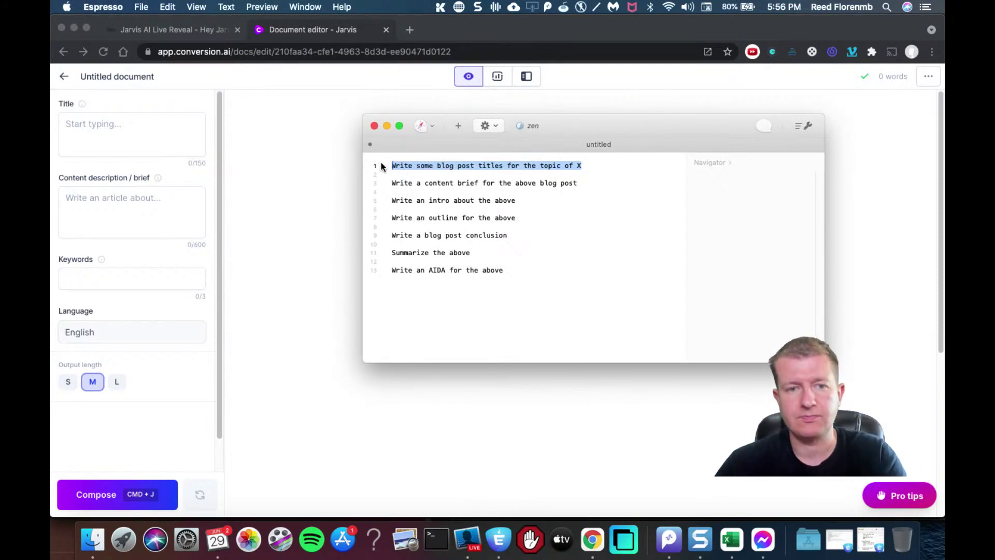
key("super+c")
left_click(346, 154)
key("super+v")
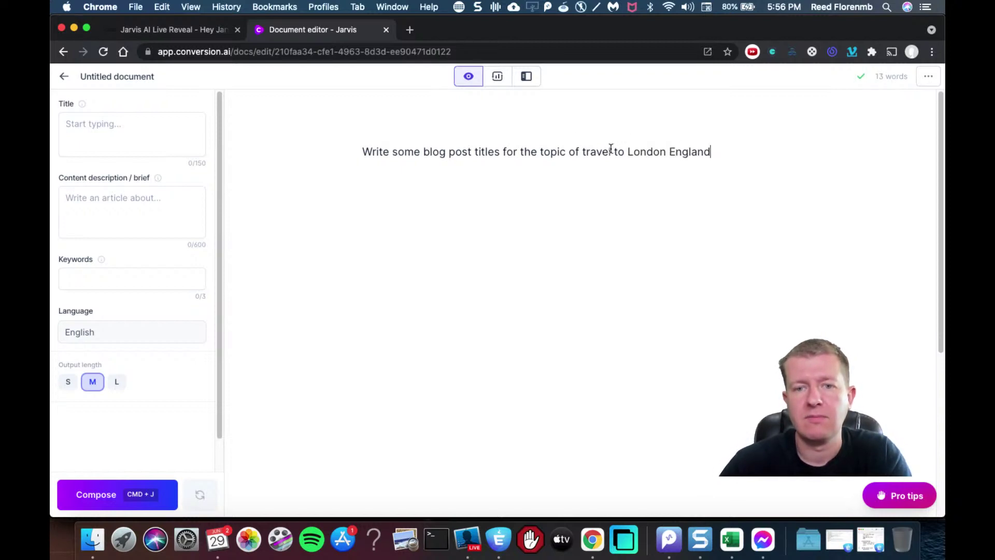
type("ing")
left_click(753, 158)
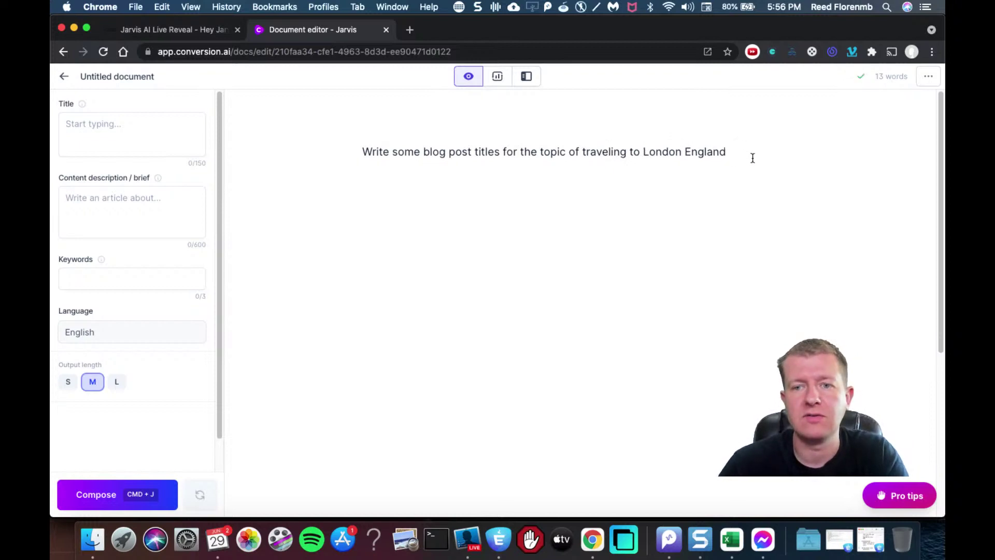
type("from the Un")
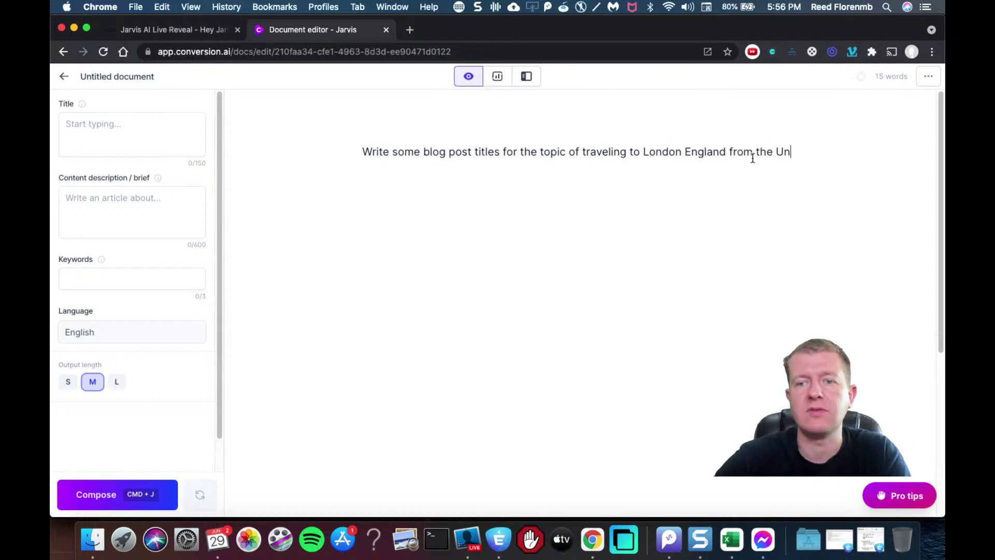
type("iteds")
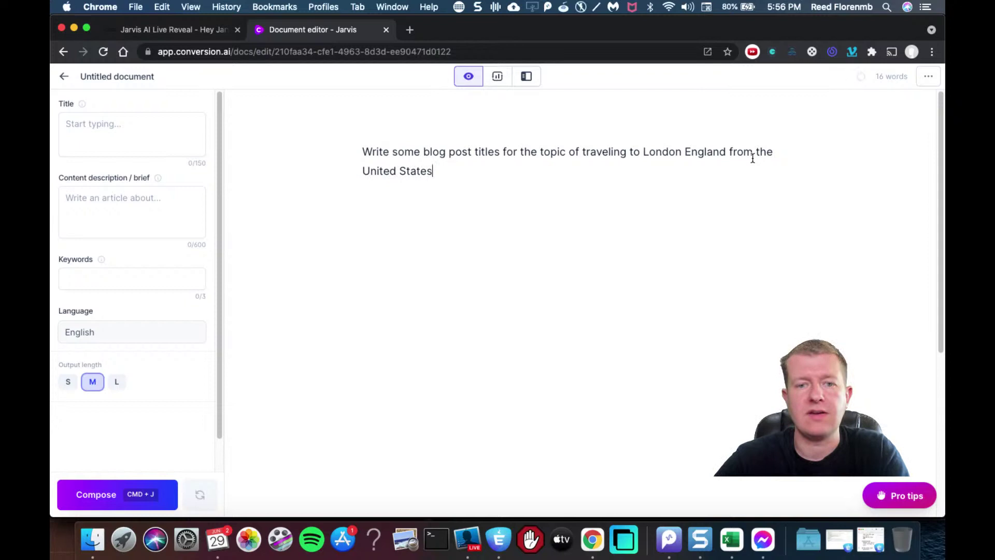
left_click(582, 154)
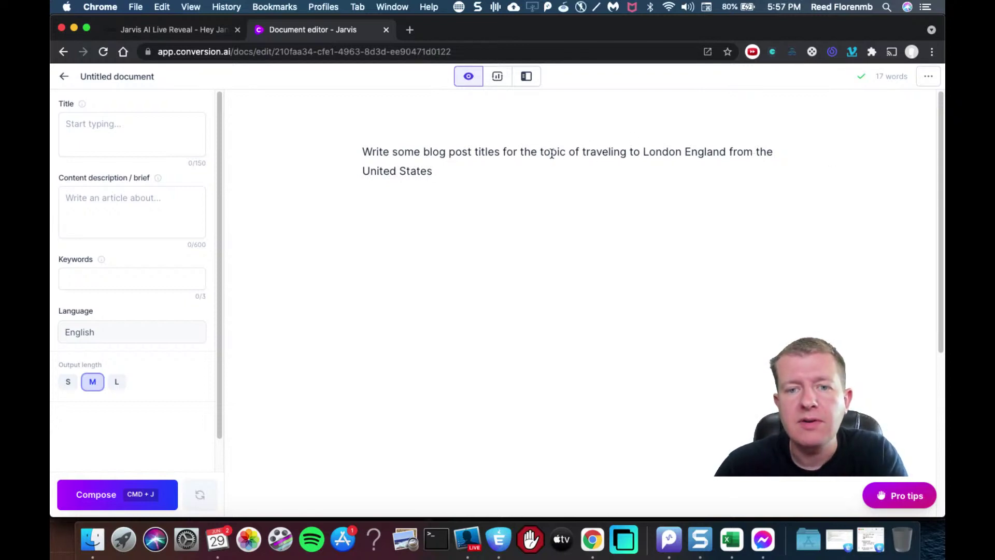
type("places to ")
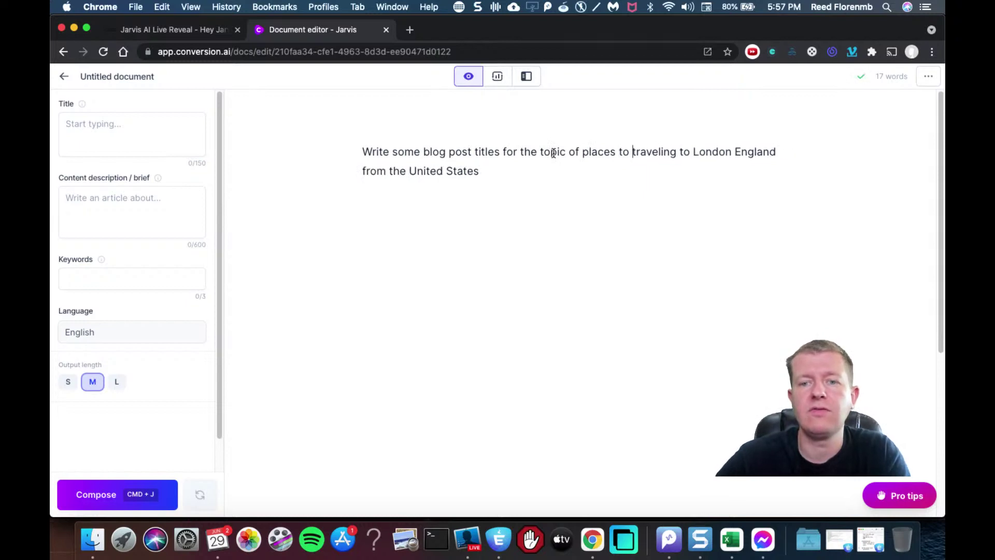
type("visit when")
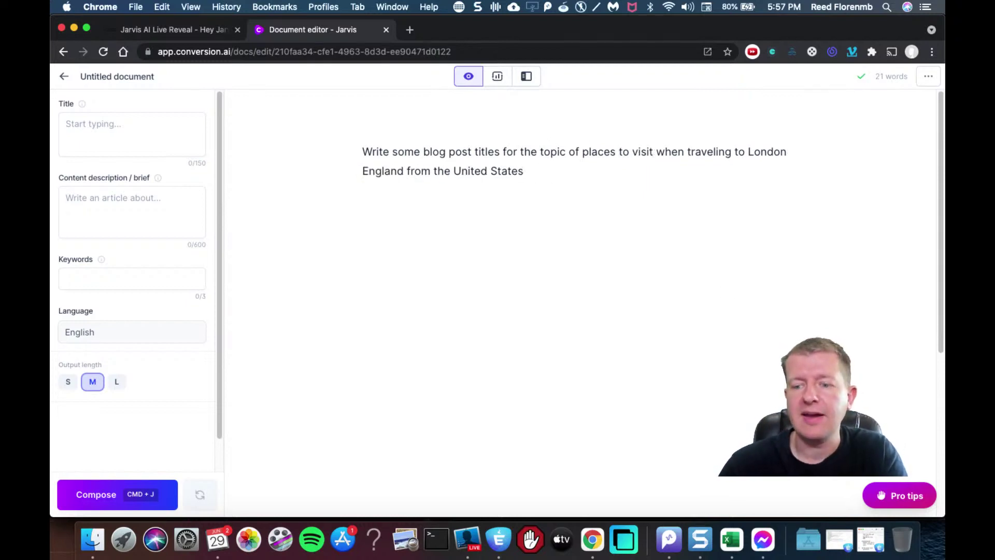
left_click(895, 496)
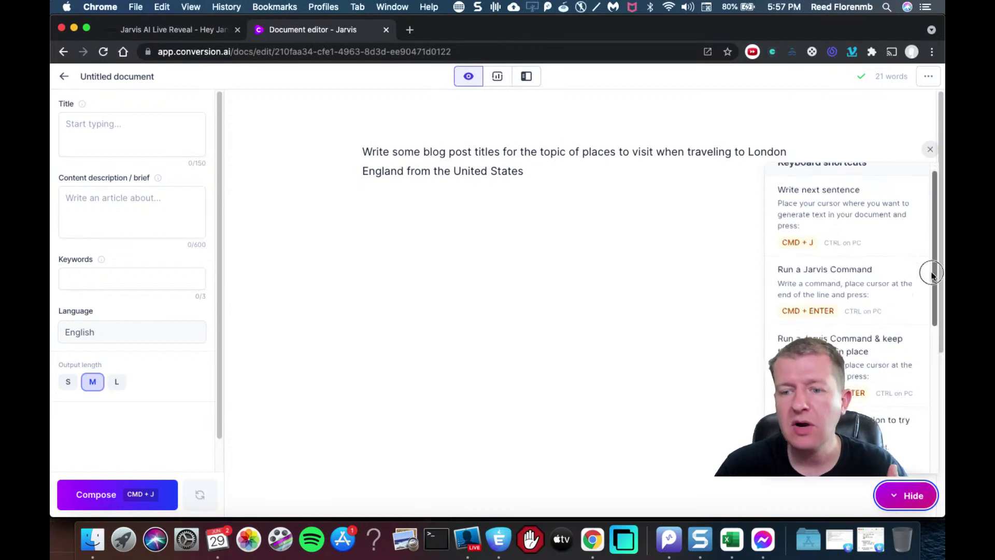
scroll(928, 271, "down", 2)
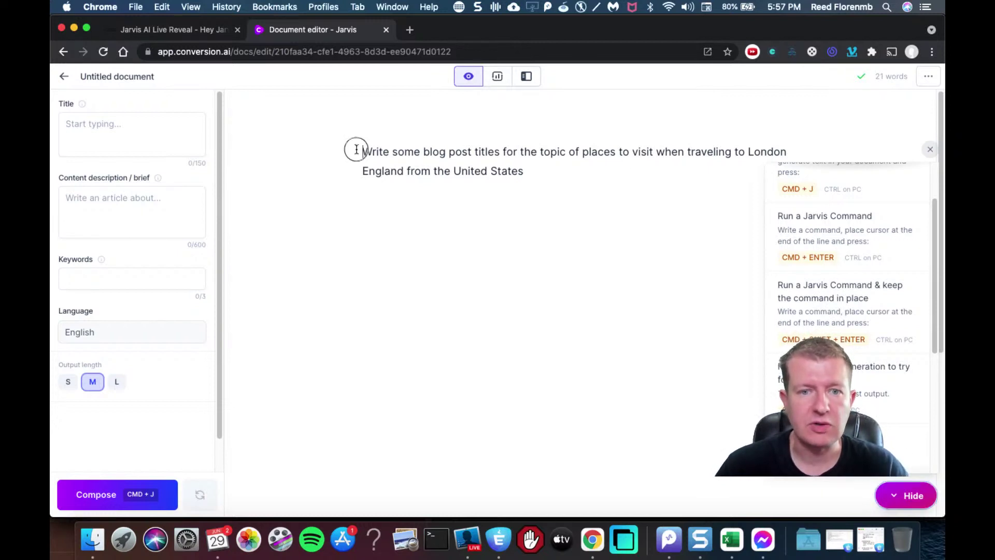
left_click_drag(357, 149, 547, 176)
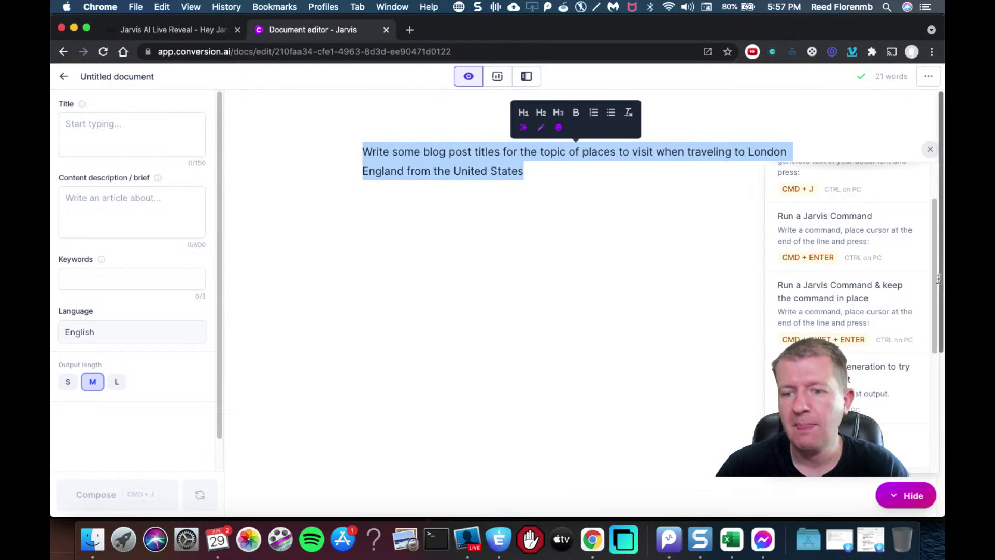
left_click_drag(931, 281, 929, 322)
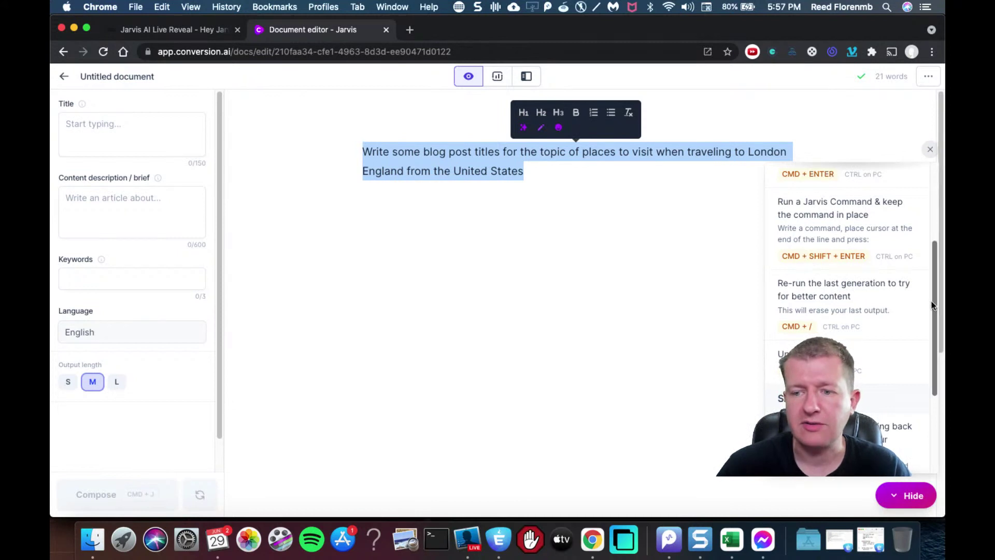
scroll(924, 376, "down", 1)
scroll(926, 375, "down", 3)
scroll(925, 375, "down", 1)
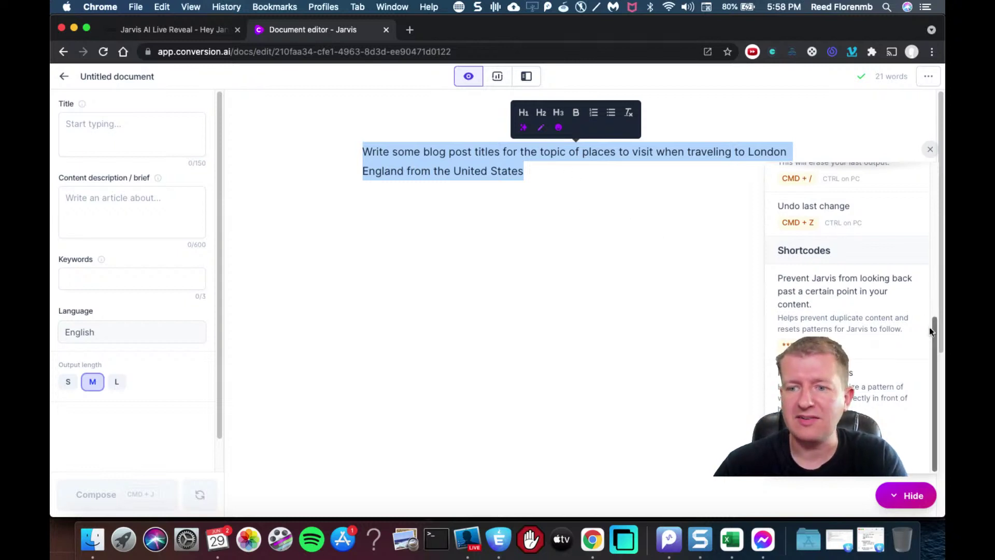
left_click_drag(928, 327, 927, 176)
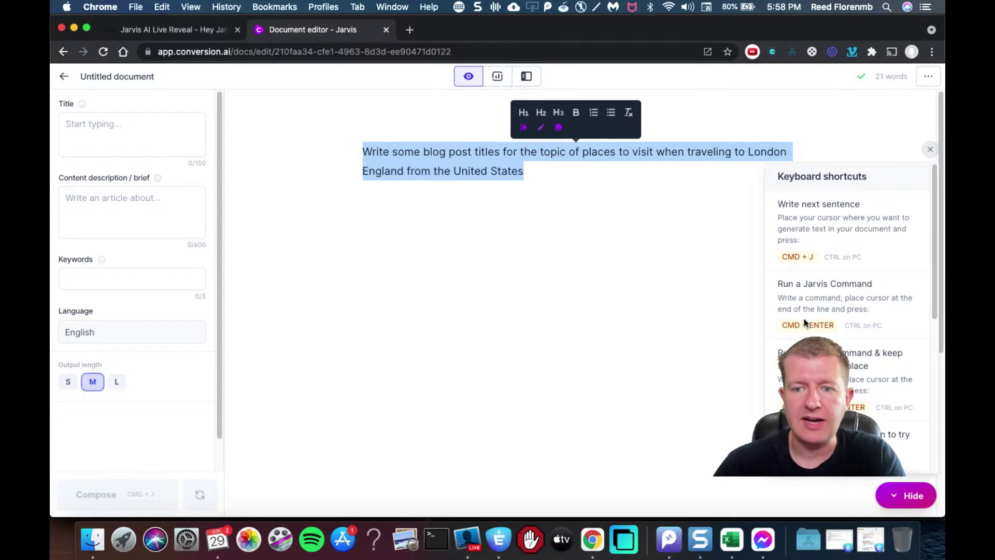
Run the London prompt to generate blog titles, then regenerate them
left_click(537, 171)
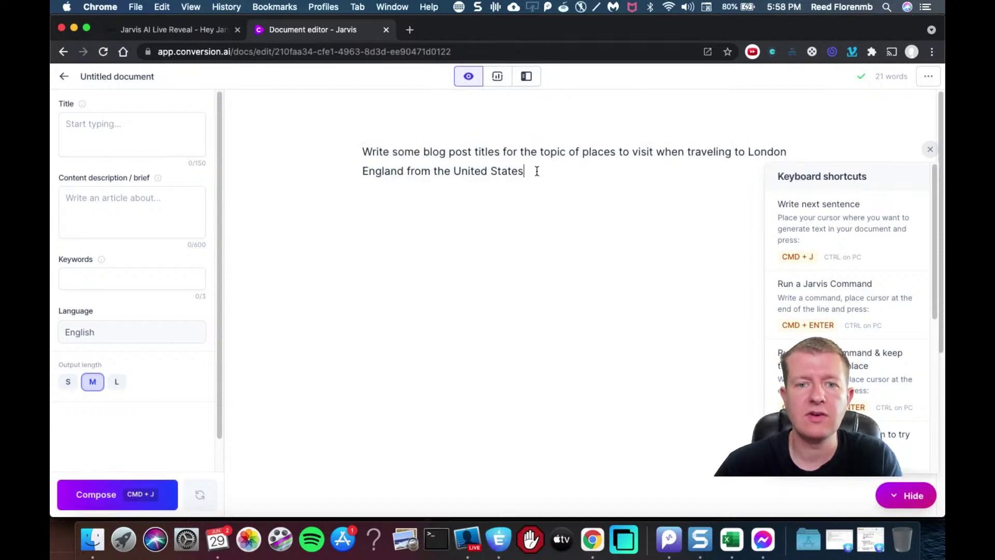
key("super+Return")
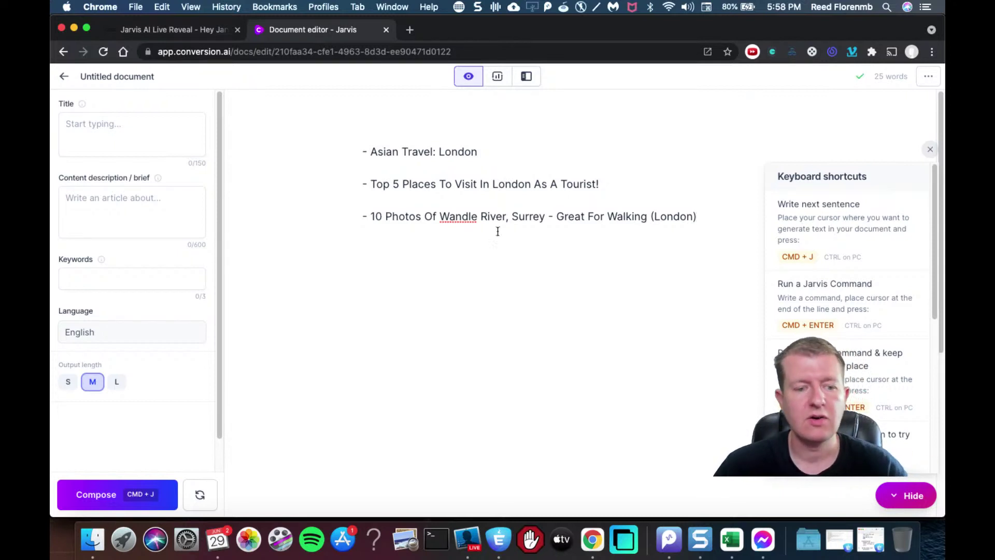
left_click(207, 488)
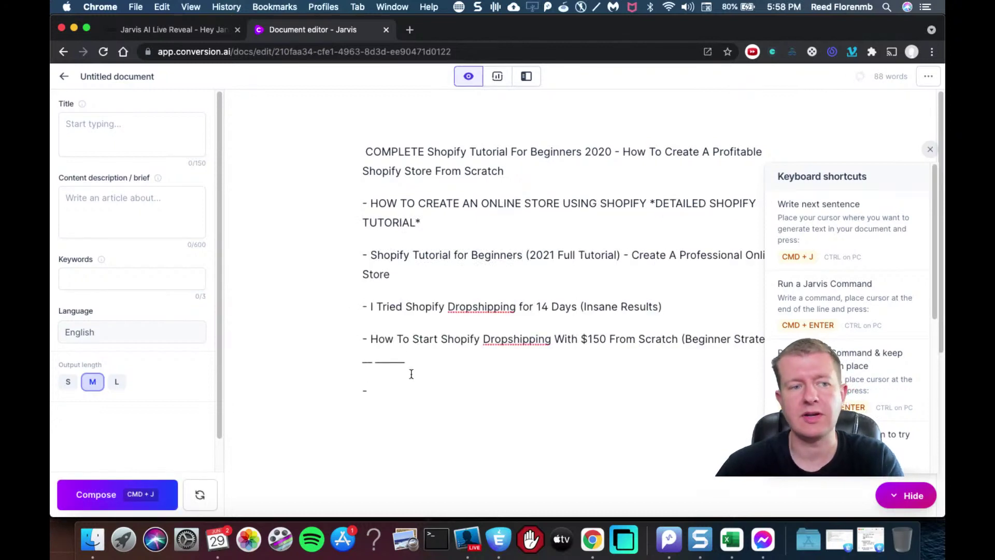
Delete all the generated title lists, leaving the document empty
key("alt+BackSpace")
key("alt+BackSpace")
key("alt+BackSpace")
key("alt+BackSpace")
key("alt+BackSpace")
key("alt+BackSpace")
key("super+a")
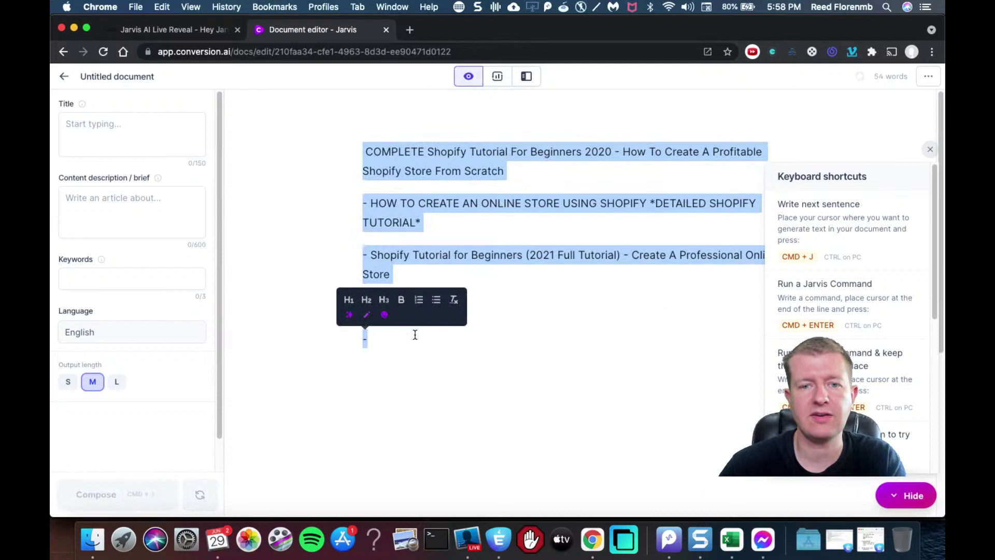
key("BackSpace")
Undo back to the London places-to-visit title prompt and close the stray history page
left_click(128, 144)
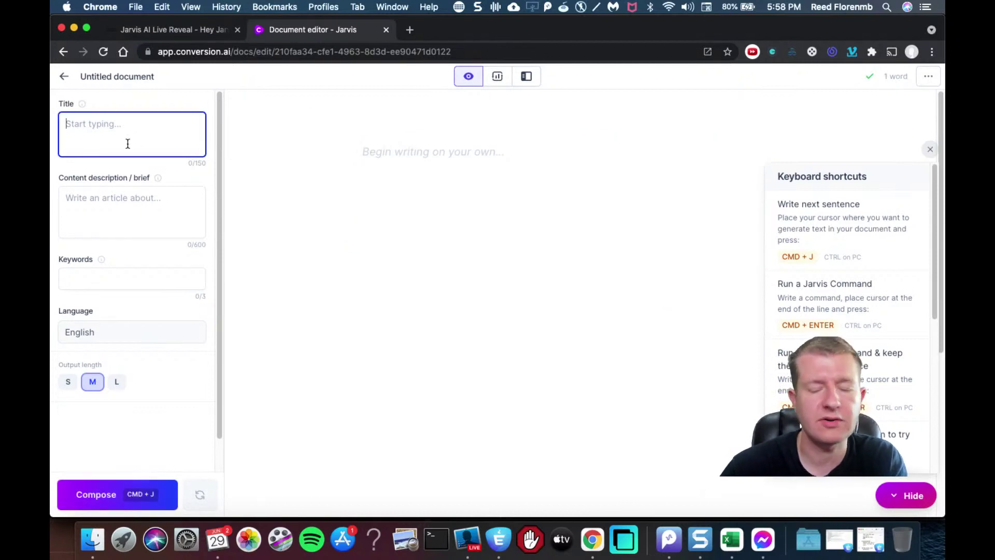
type("Write some blog post titles for the topic of X")
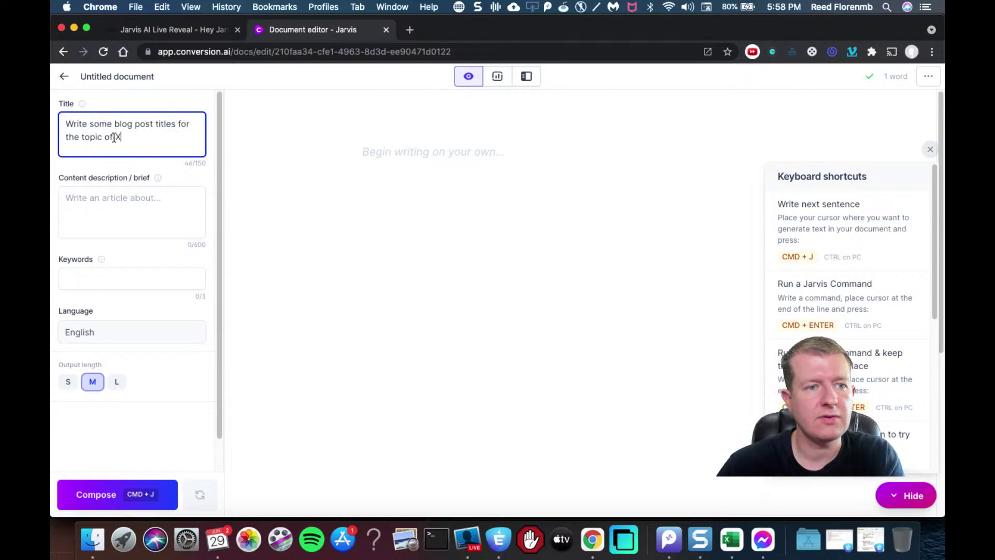
key("super+a")
key("BackSpace")
left_click(408, 166)
key("super+v")
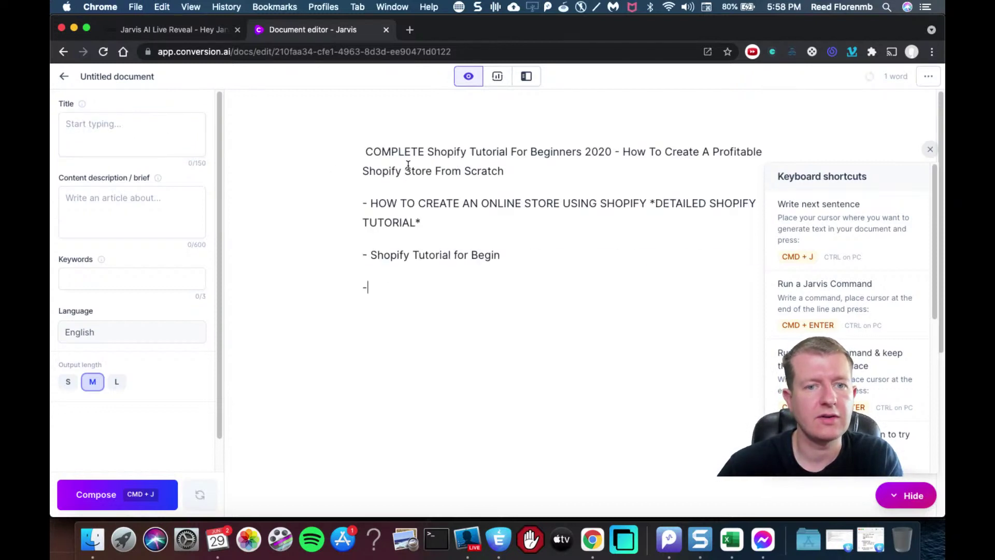
key("super+z")
key("super+z")
key("super+z")
key("super+z")
key("super+z")
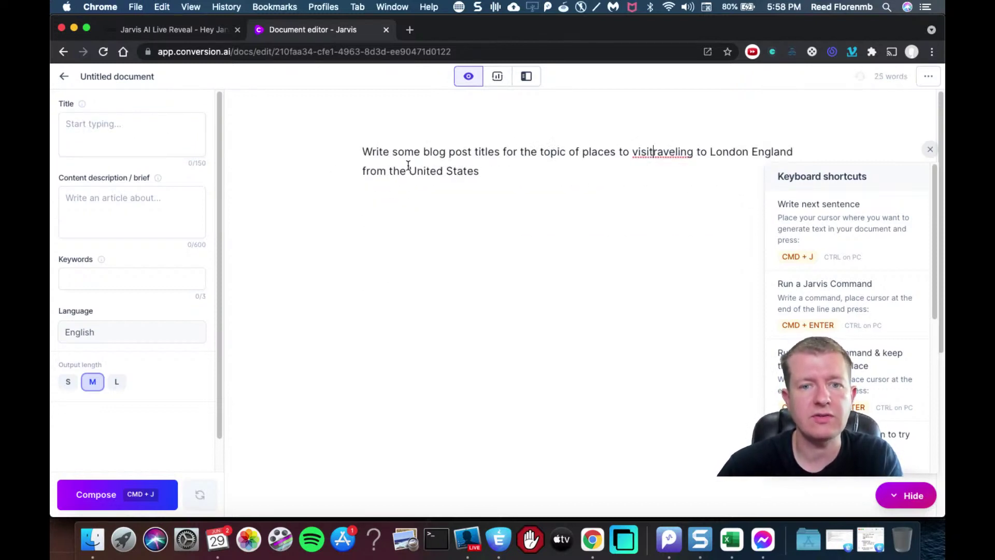
key("super+y")
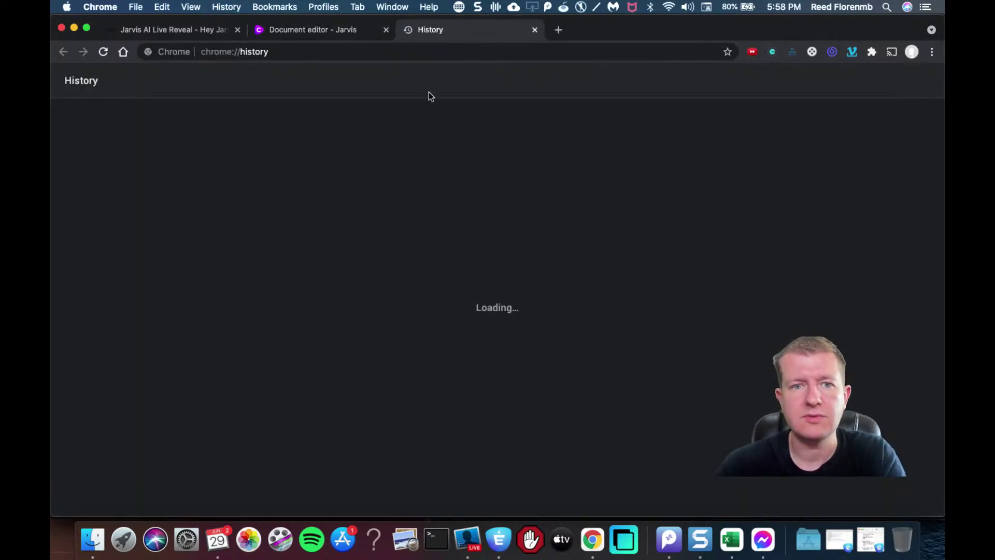
key("super+w")
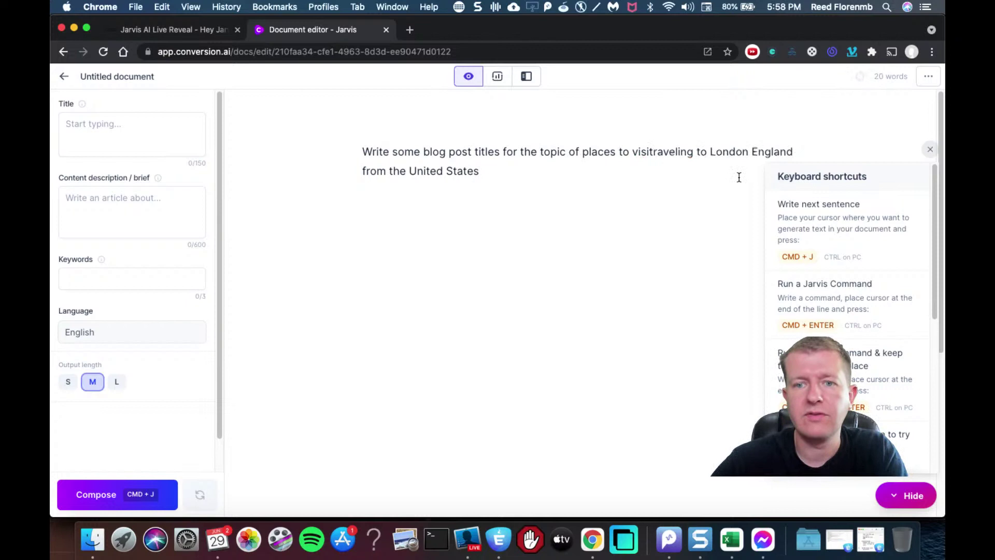
type("t when")
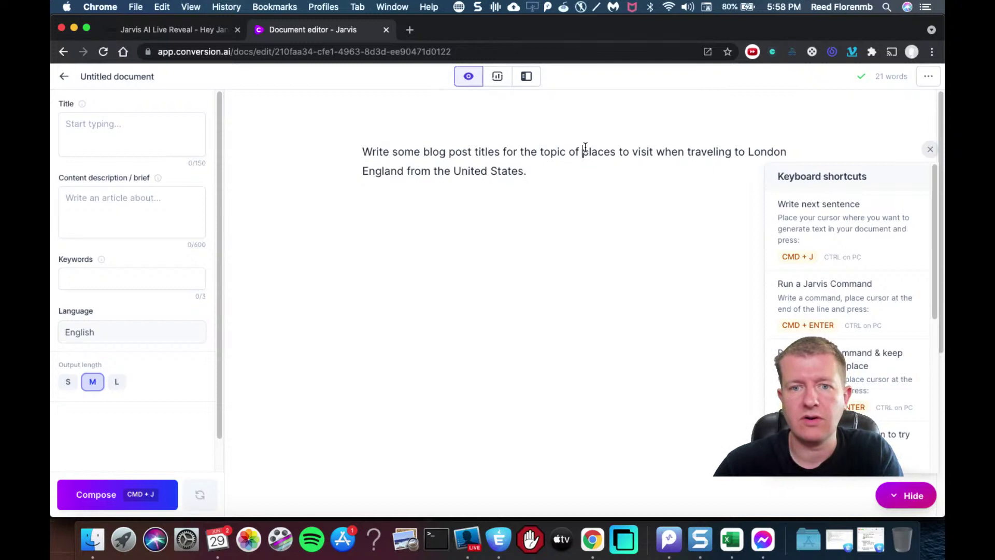
type("top")
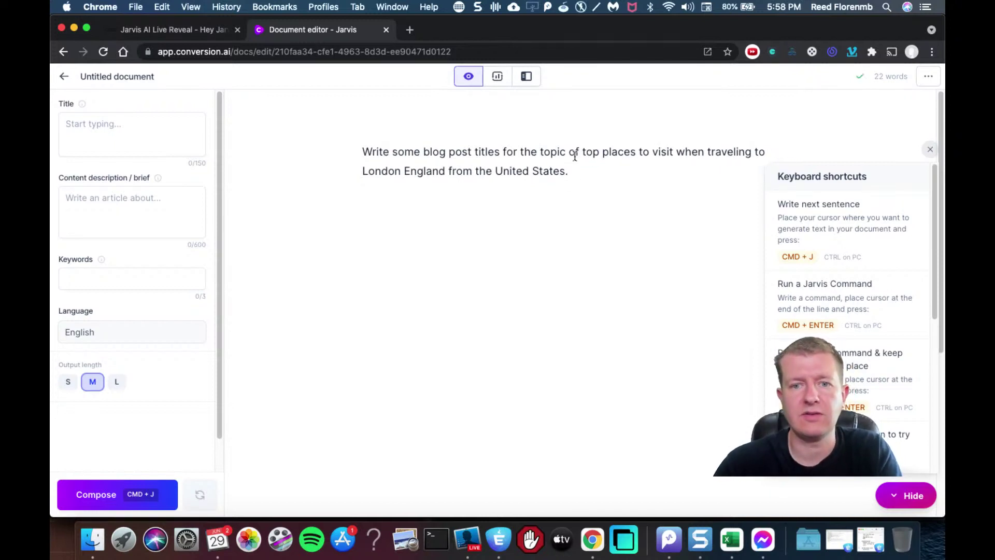
Reword the prompt to ask for 'the top 7' places and generate new London titles
left_click(585, 152)
type("the")
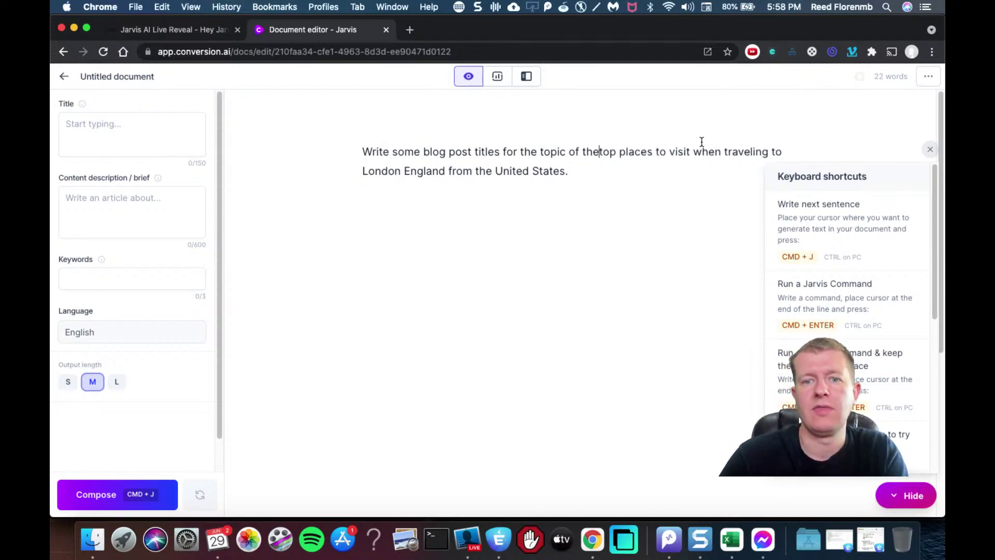
type(" top 7")
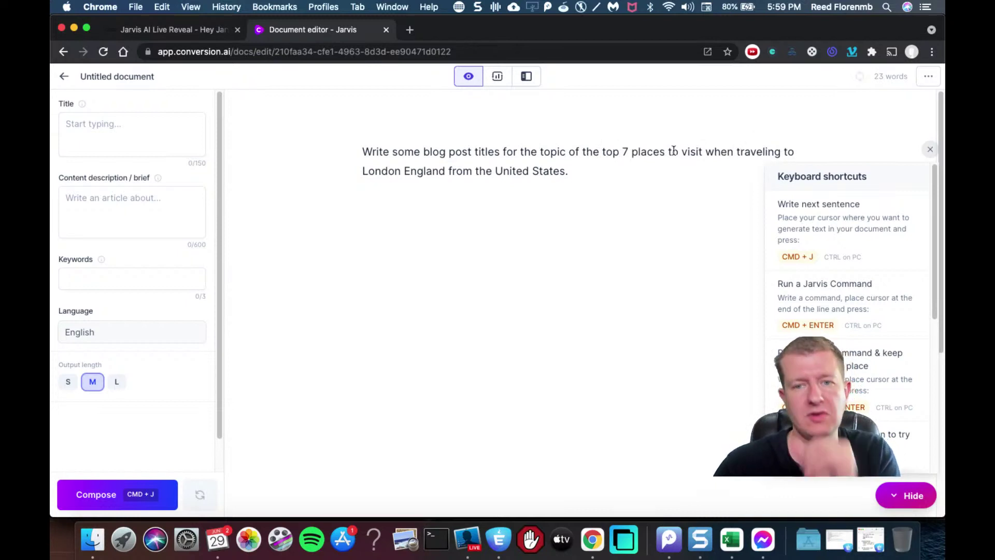
left_click_drag(618, 175, 417, 134)
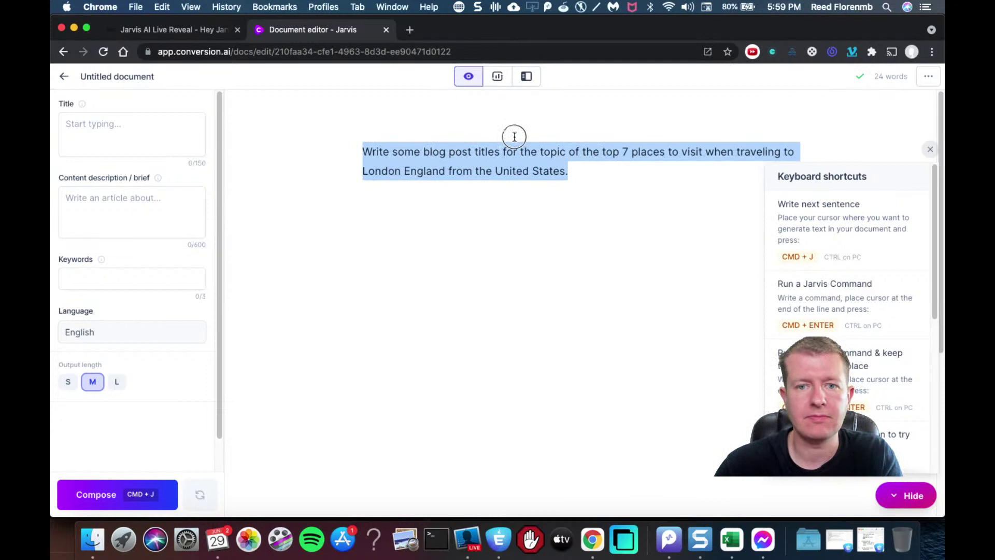
left_click_drag(416, 134, 605, 153)
left_click(593, 167)
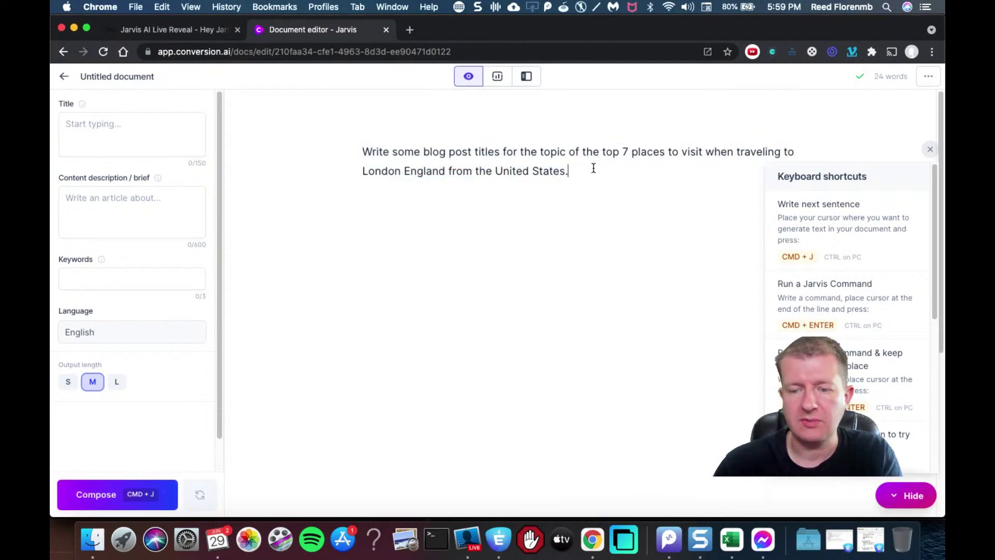
key("super+Return")
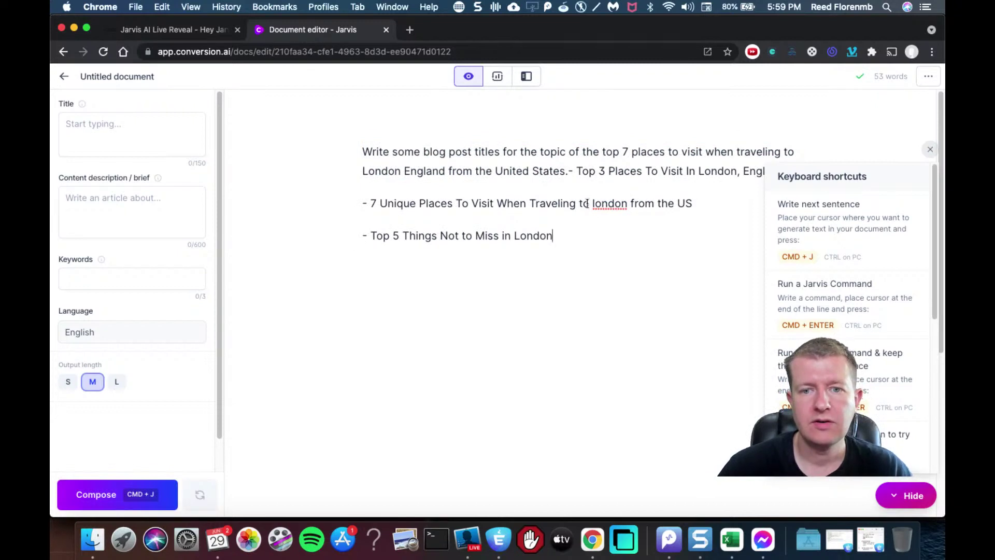
Make the '7 Unique Places To Visit' headline the document title
left_click_drag(697, 199, 372, 208)
key("super+c")
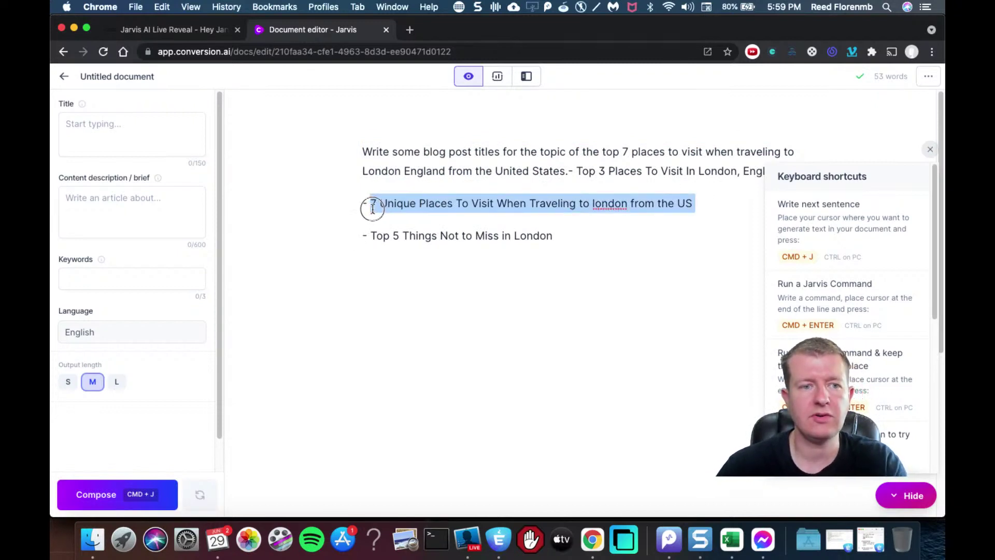
left_click(150, 132)
key("super+v")
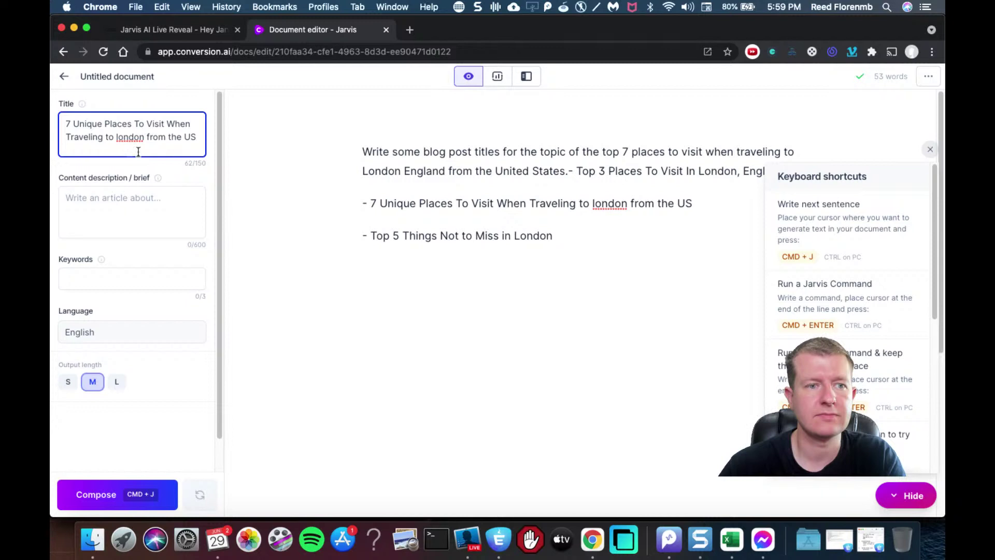
key("BackSpace")
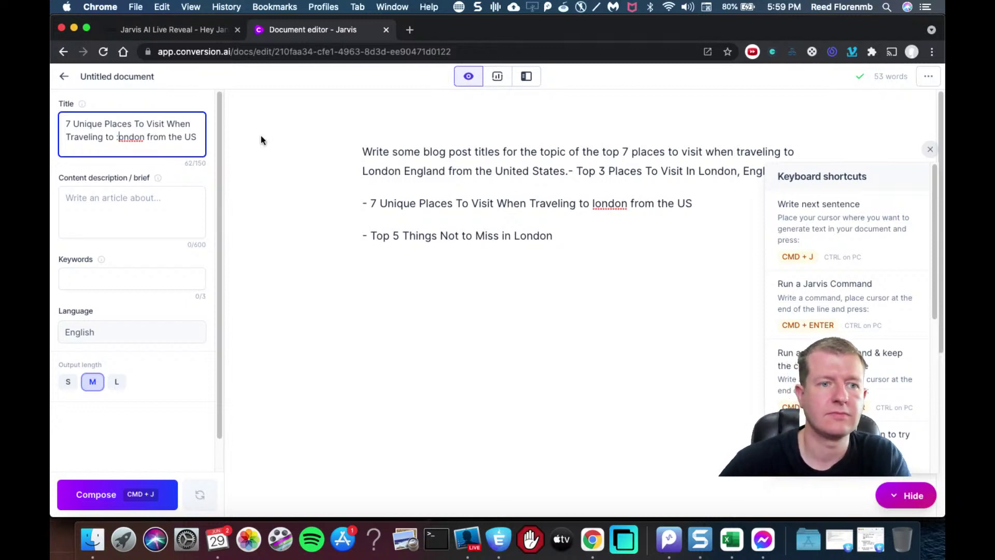
type("L")
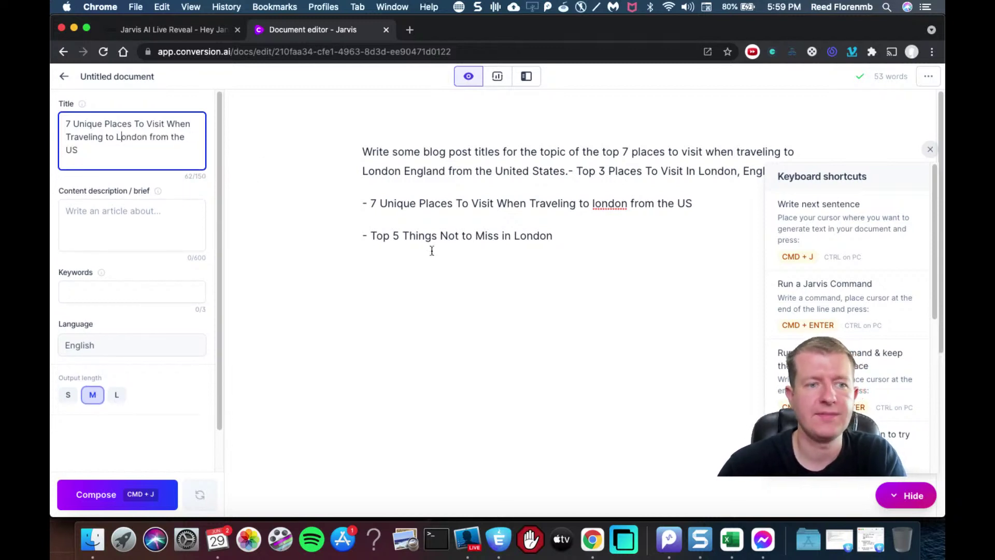
left_click(495, 254)
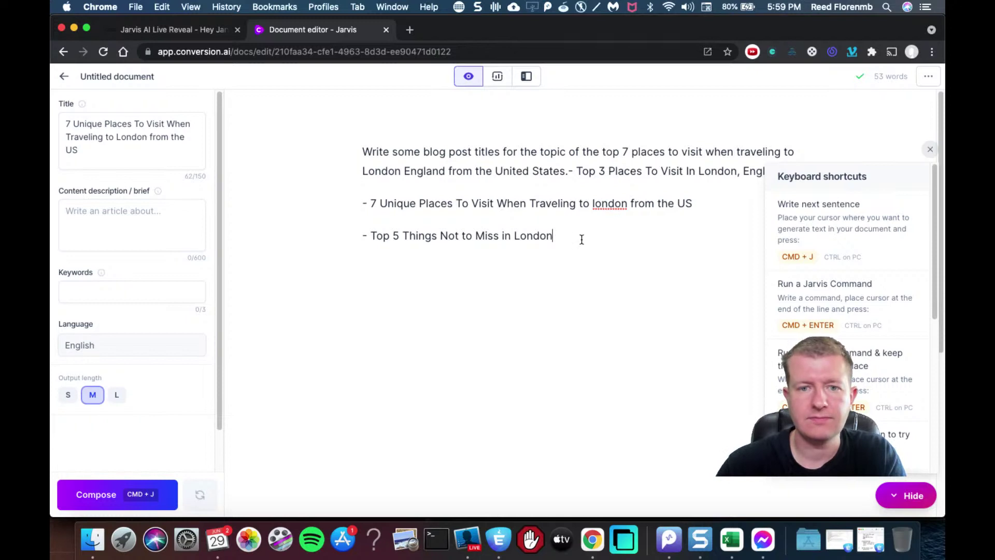
Delete the prompt, the 'on, England' fragment, the leading dash and the Top 5 Things line
left_click_drag(723, 180, 521, 137)
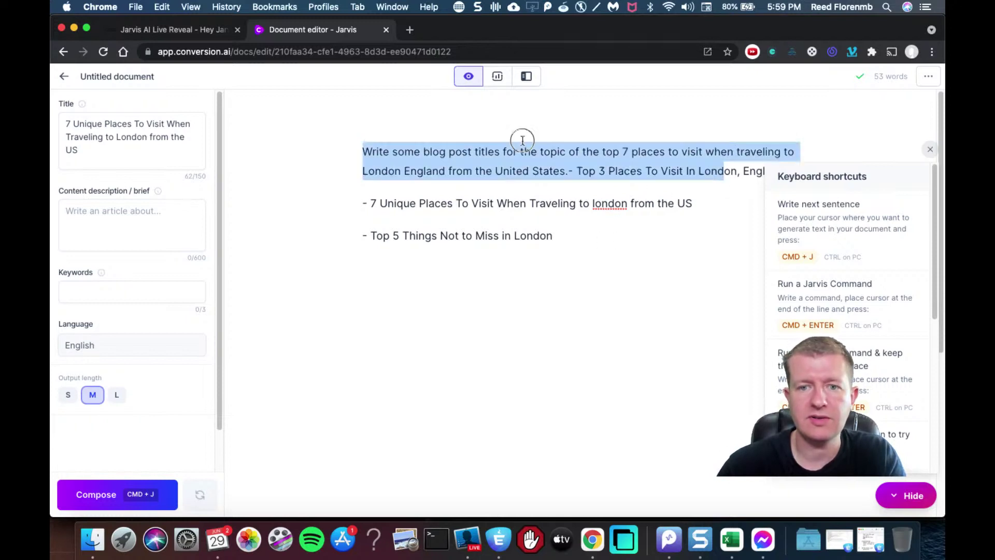
key("BackSpace")
left_click_drag(448, 164, 284, 129)
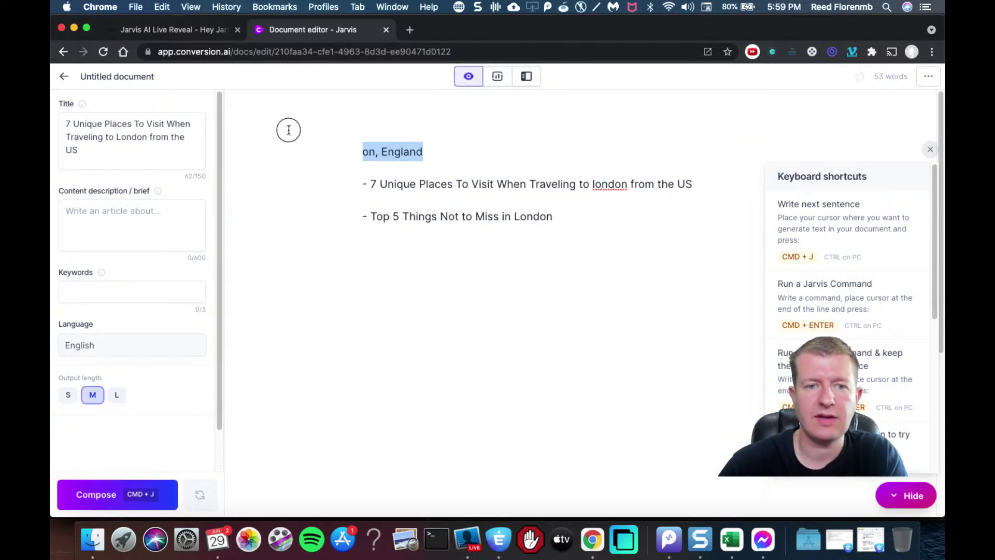
key("BackSpace")
key("BackSpace")
left_click_drag(370, 152, 347, 152)
key("BackSpace")
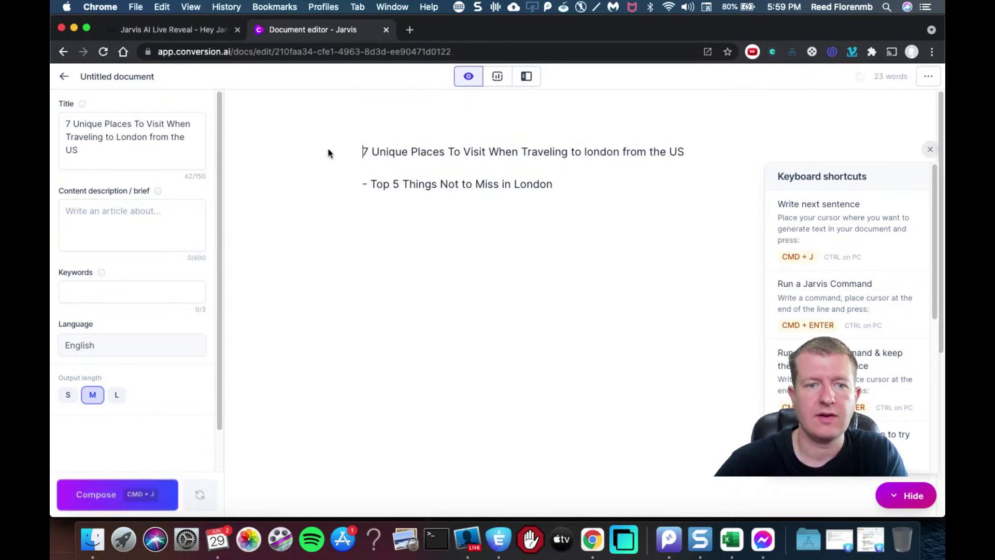
left_click_drag(568, 185, 329, 175)
key("BackSpace")
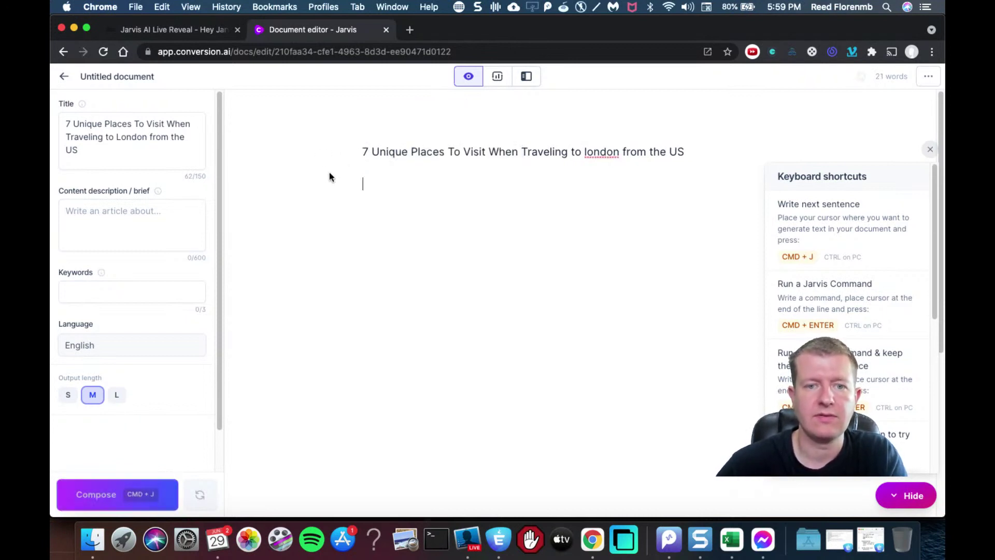
Paste the content brief prompt from Espresso below the title and run it
left_click(497, 536)
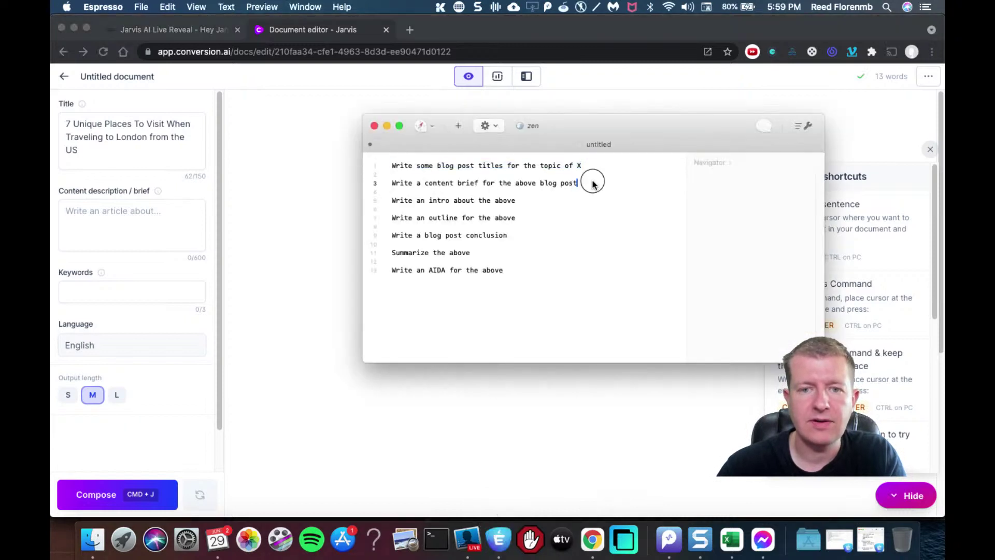
left_click_drag(591, 183, 393, 183)
key("super+c")
left_click(402, 184)
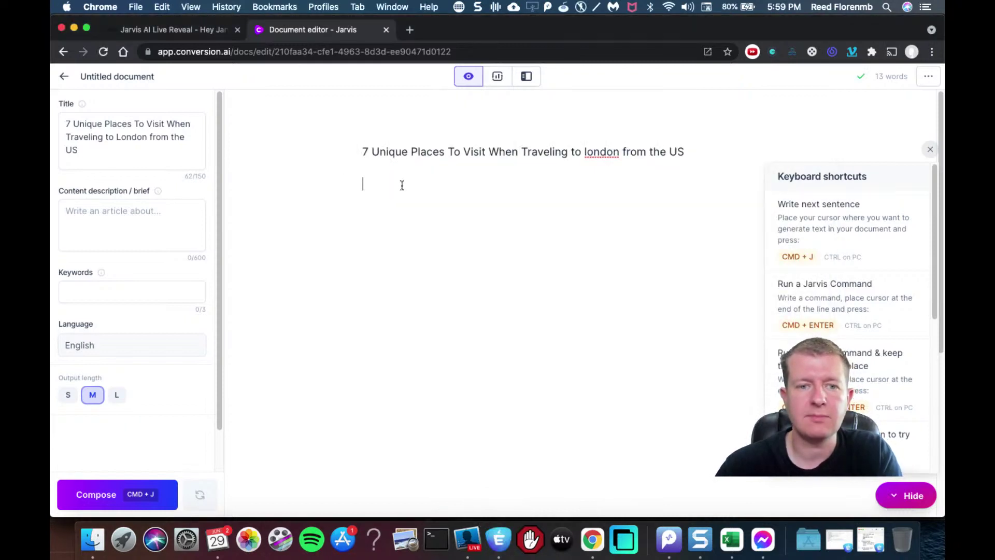
key("super+v")
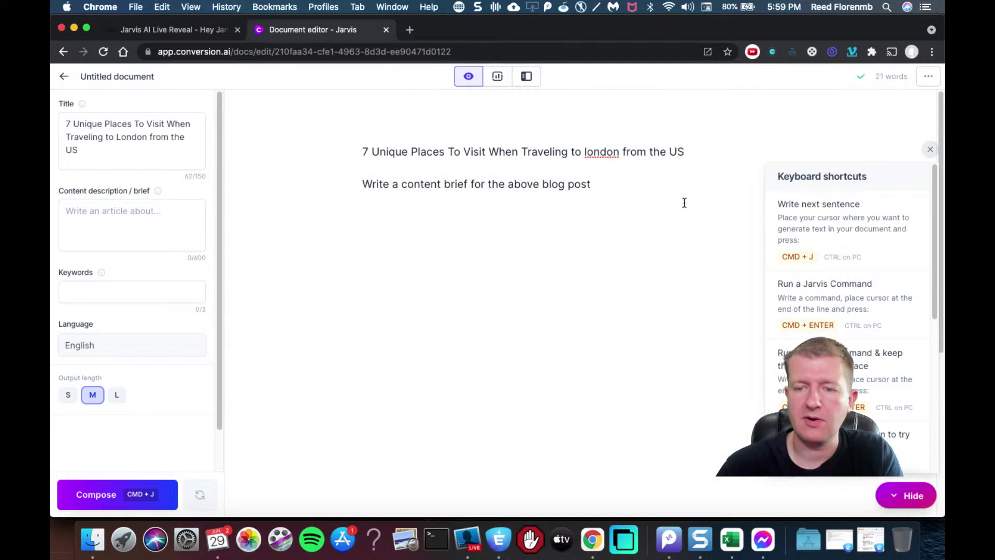
key("super+Return")
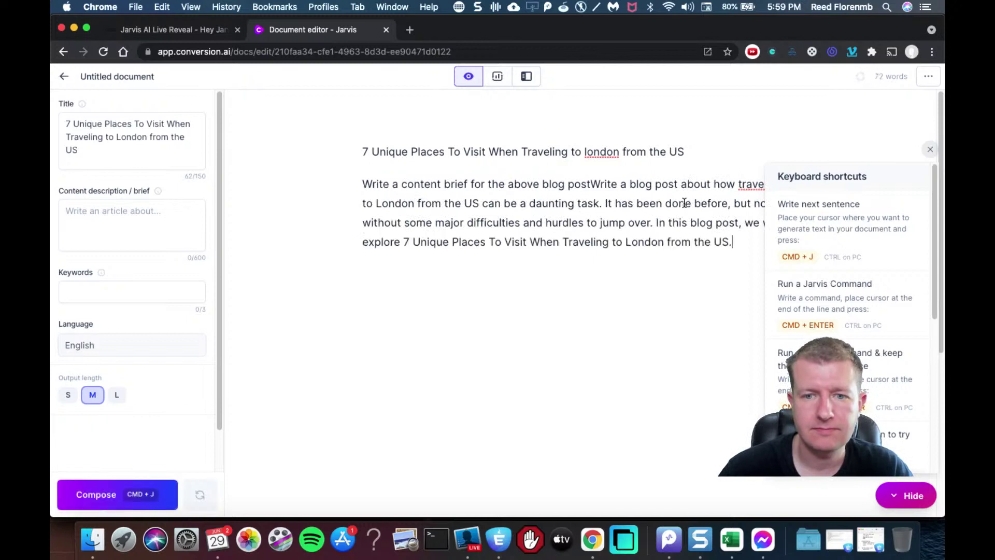
Strip the prompt wording from the generated London travel paragraph and hide the shortcuts help
left_click_drag(592, 187, 359, 187)
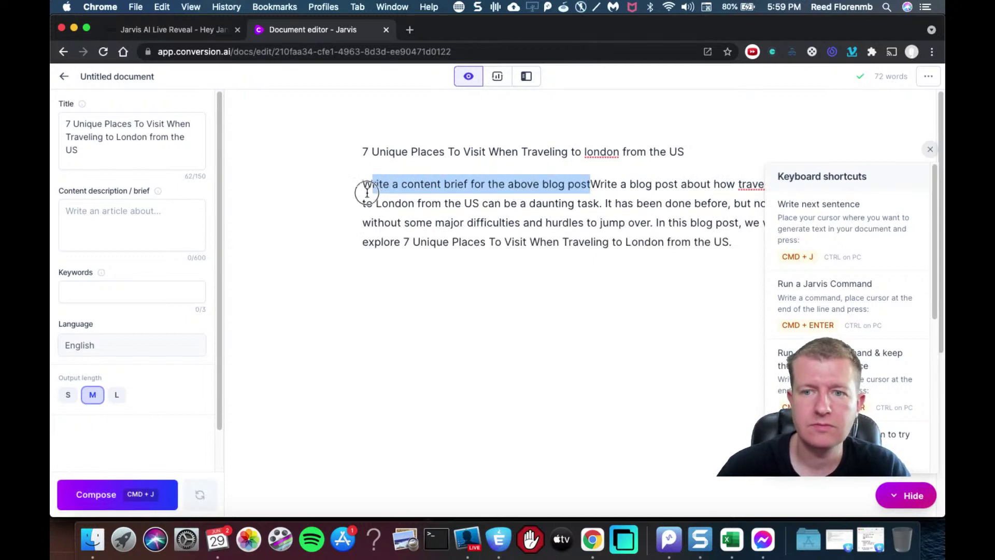
key("BackSpace")
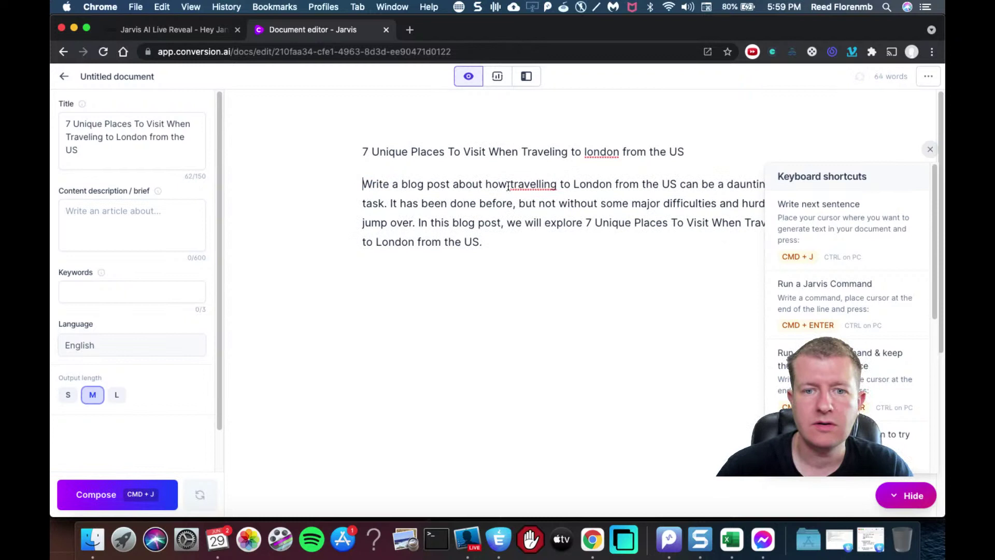
left_click_drag(510, 184, 321, 185)
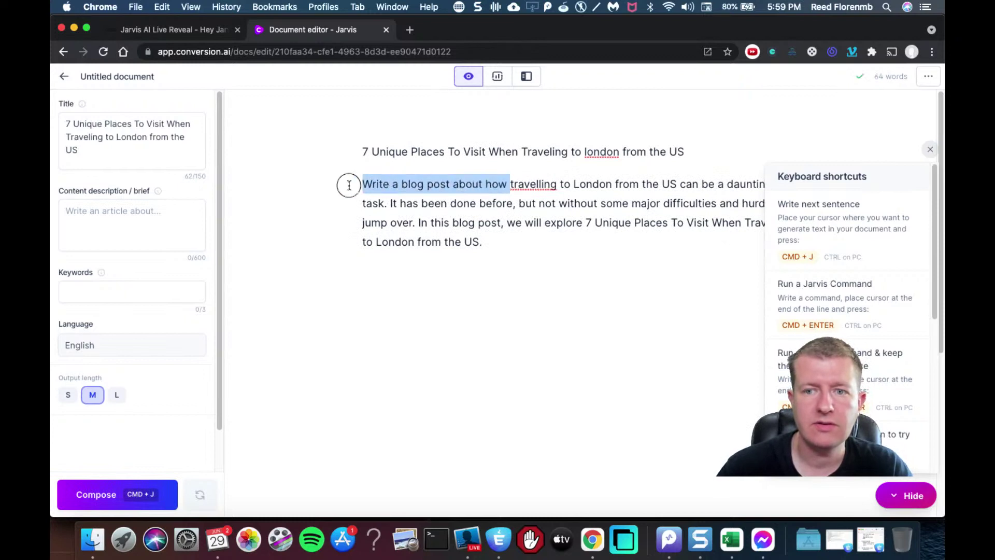
key("BackSpace")
key("Delete")
type("T")
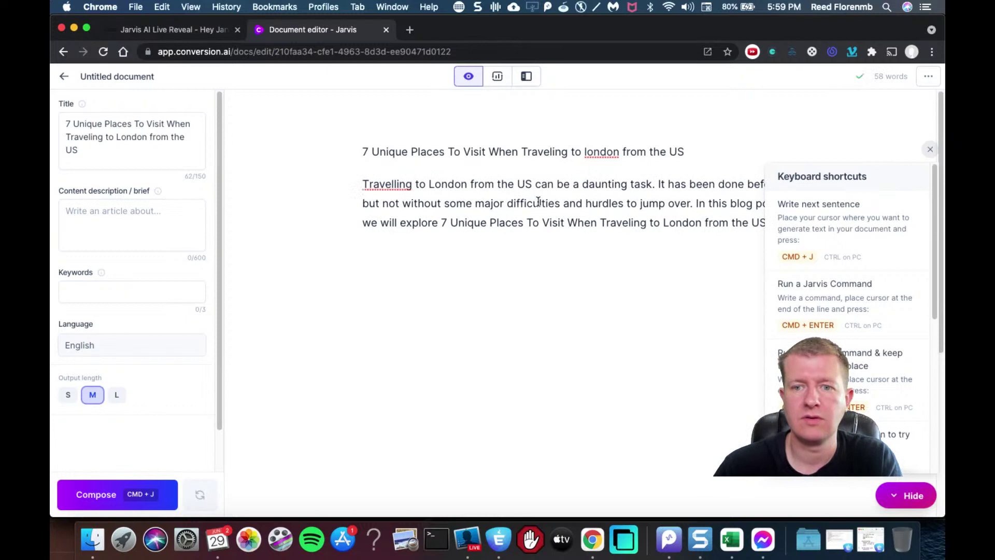
left_click(930, 150)
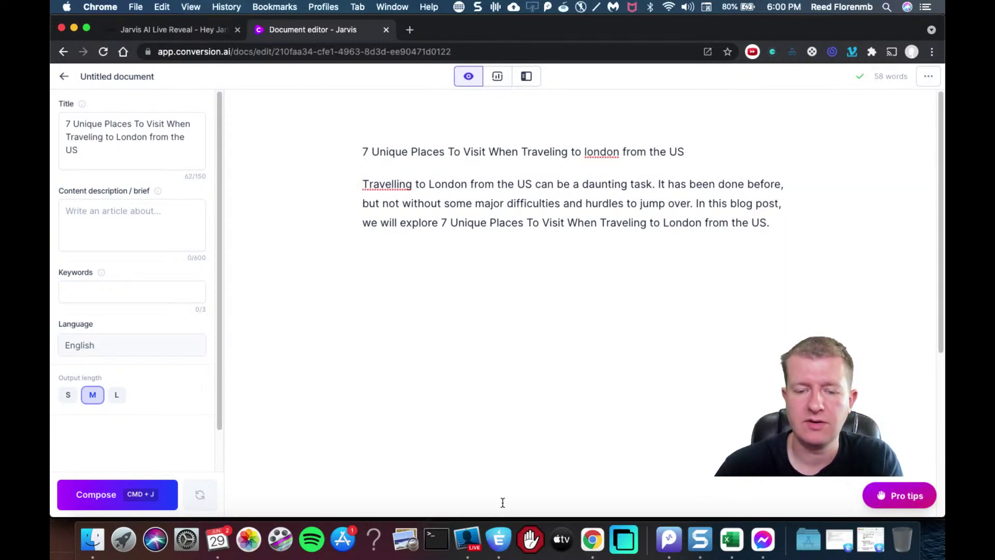
Generate an intro with the 'Write an intro about the above' prompt, then delete the prompt
left_click(499, 538)
left_click(506, 210)
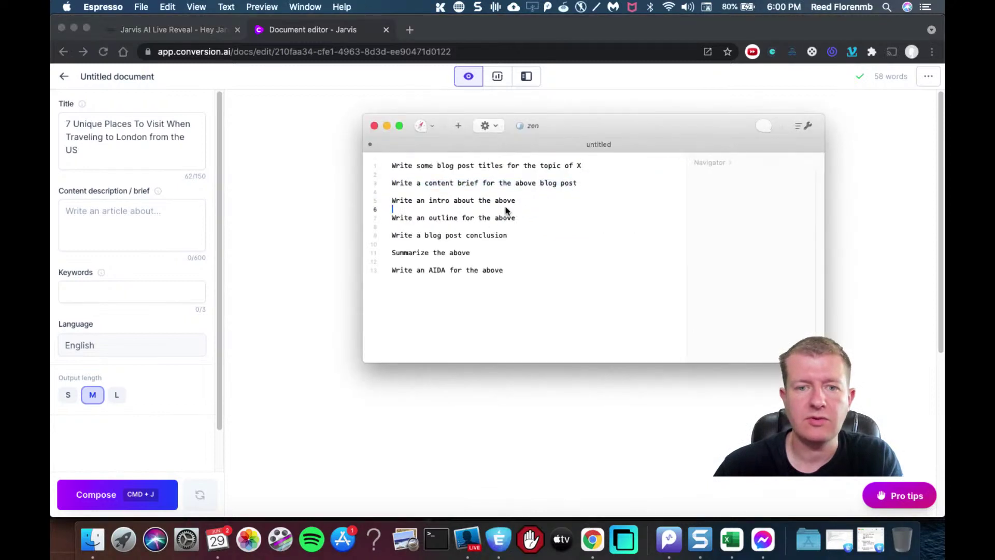
triple_click(411, 199)
key("super+c")
left_click(351, 216)
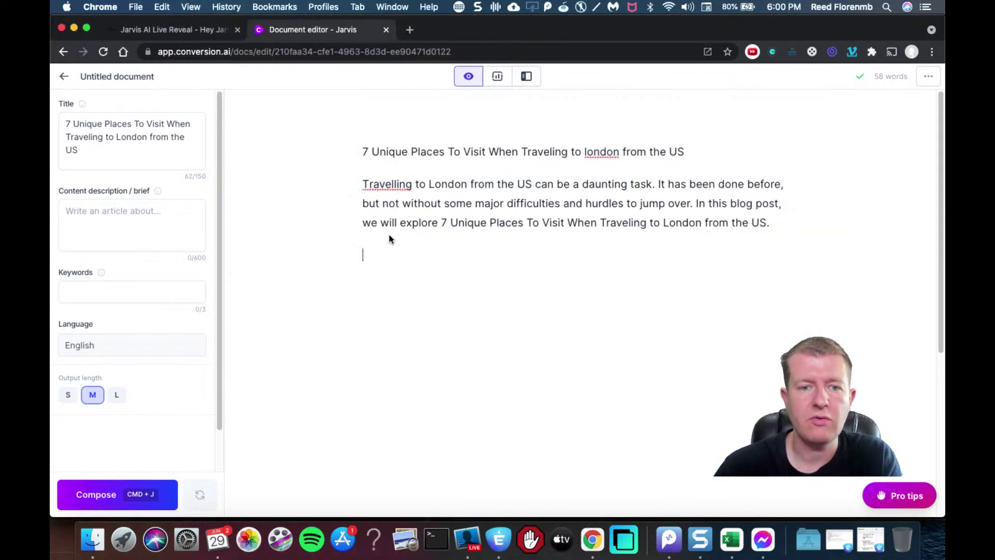
key("super+v")
key("super+j")
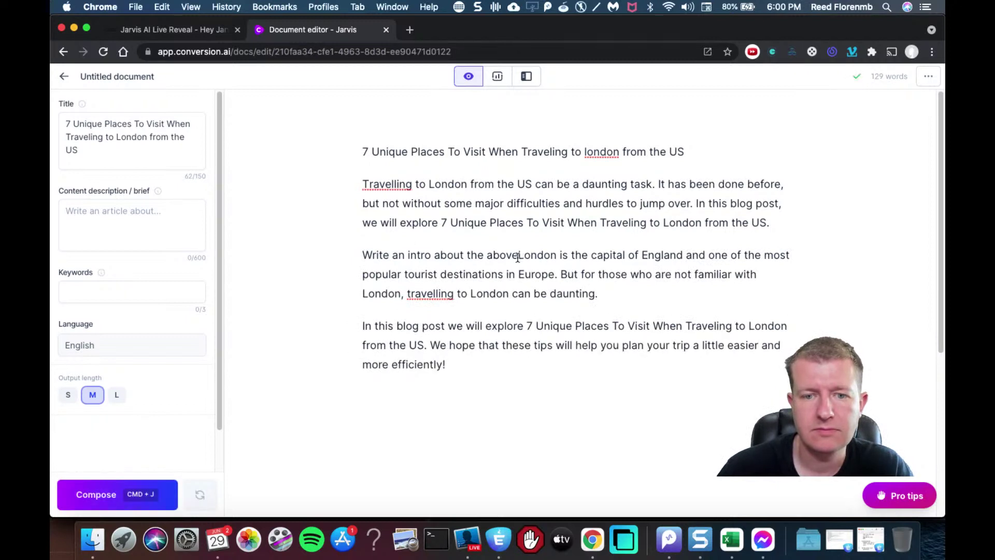
left_click_drag(518, 257, 329, 260)
key("BackSpace")
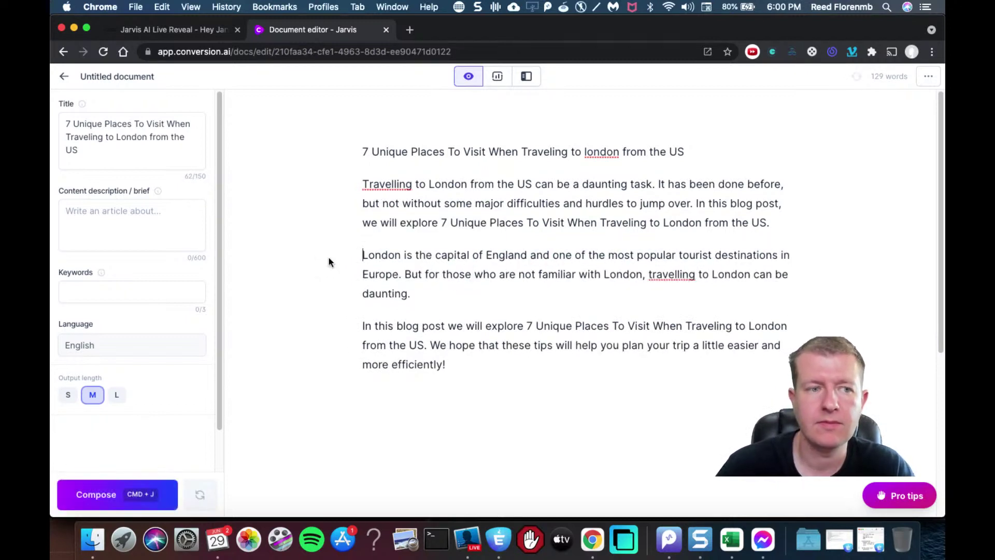
Move the Travelling paragraph into the Content description brief and remove the blank line
left_click_drag(784, 229, 339, 188)
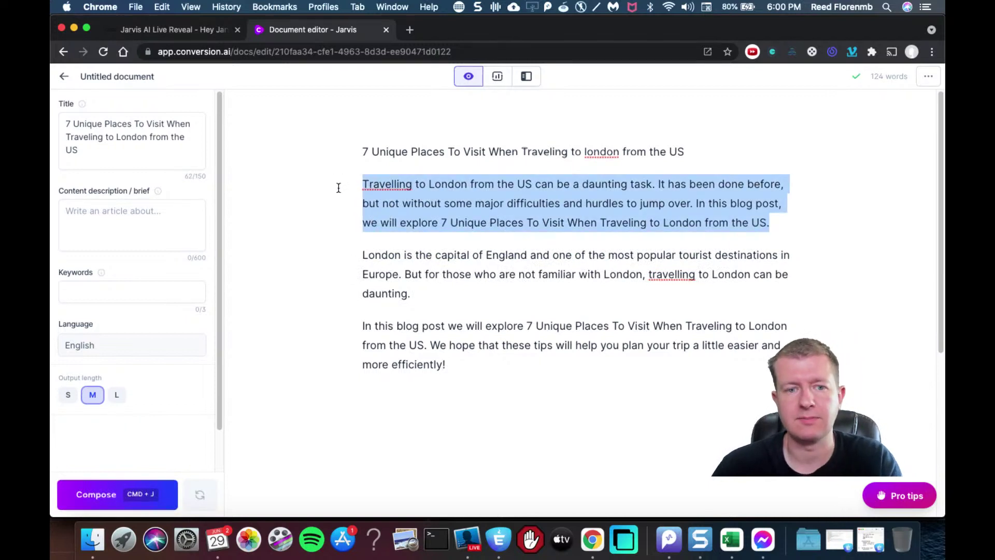
key("BackSpace")
left_click(151, 234)
key("super+v")
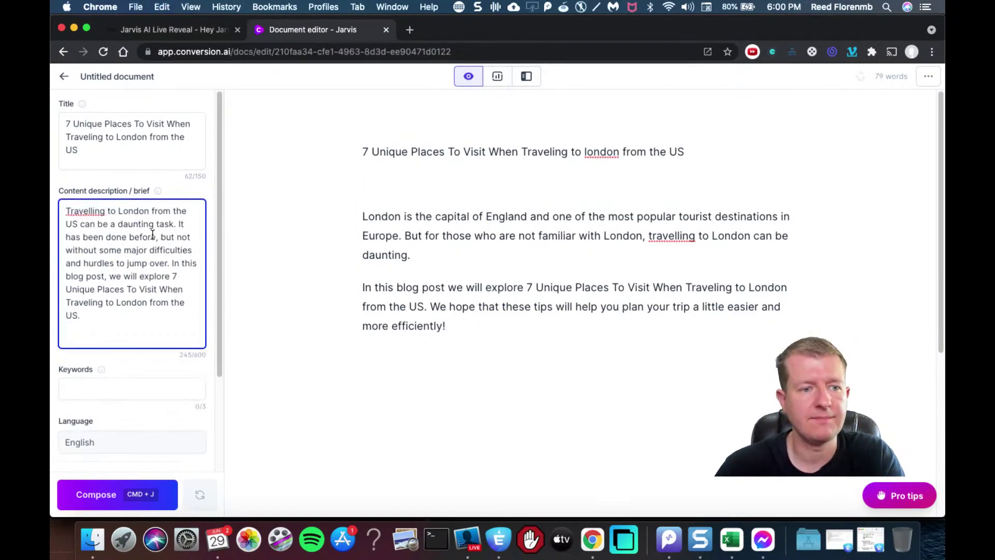
left_click(355, 215)
key("BackSpace")
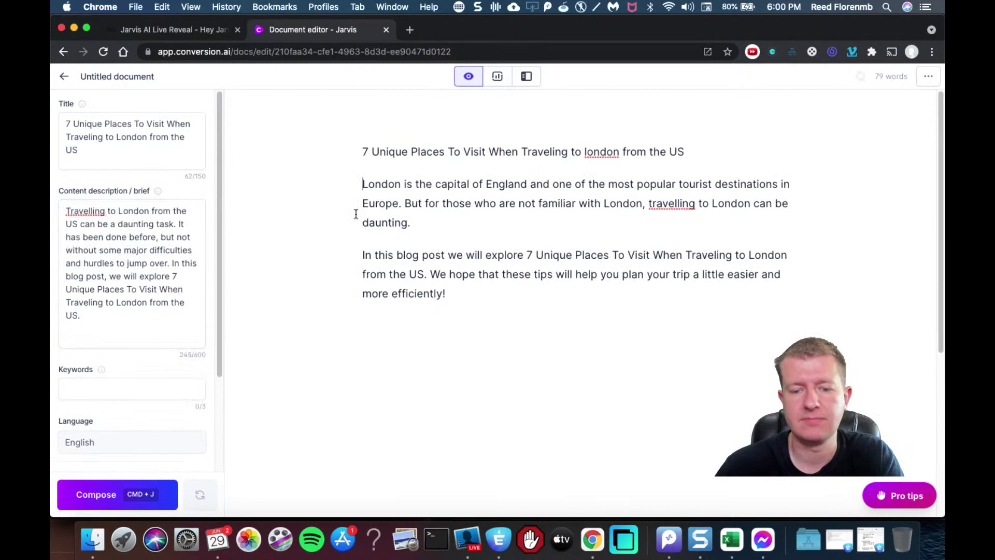
Paste the 'Write an outline for the above' prompt below the intro and generate a six-point outline
left_click(498, 539)
left_click_drag(516, 218, 378, 218)
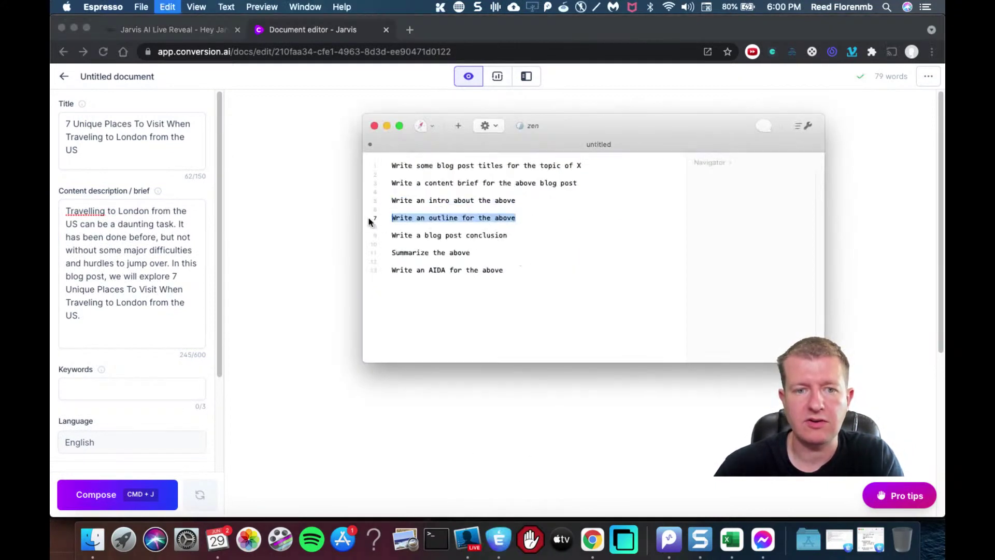
left_click_drag(506, 271, 378, 272)
left_click(336, 313)
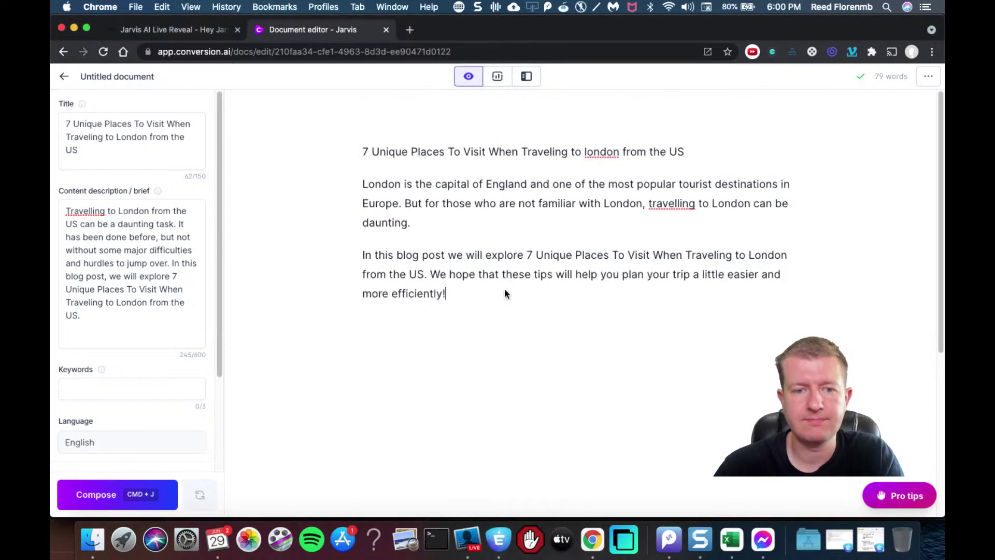
key("super+v")
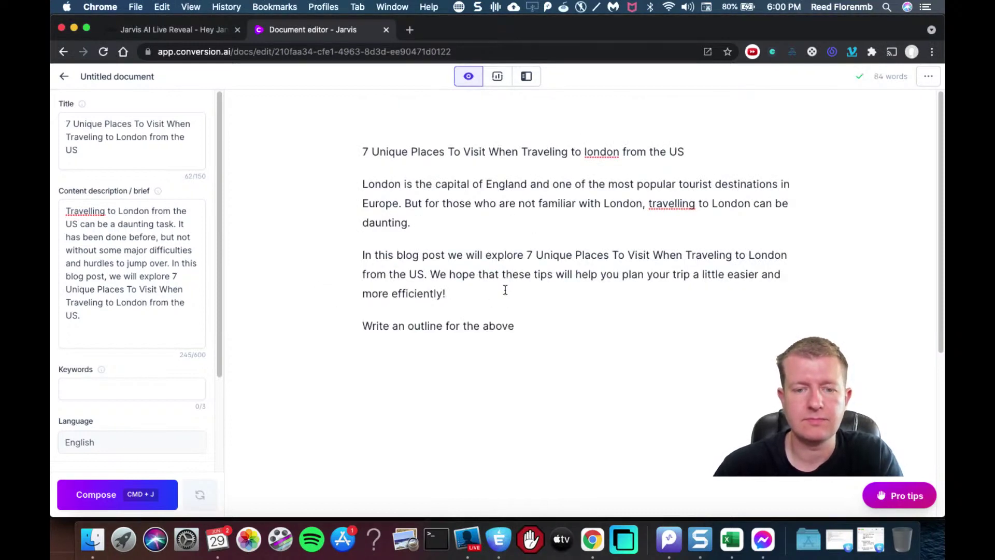
key("super+shift+Left")
key("super+j")
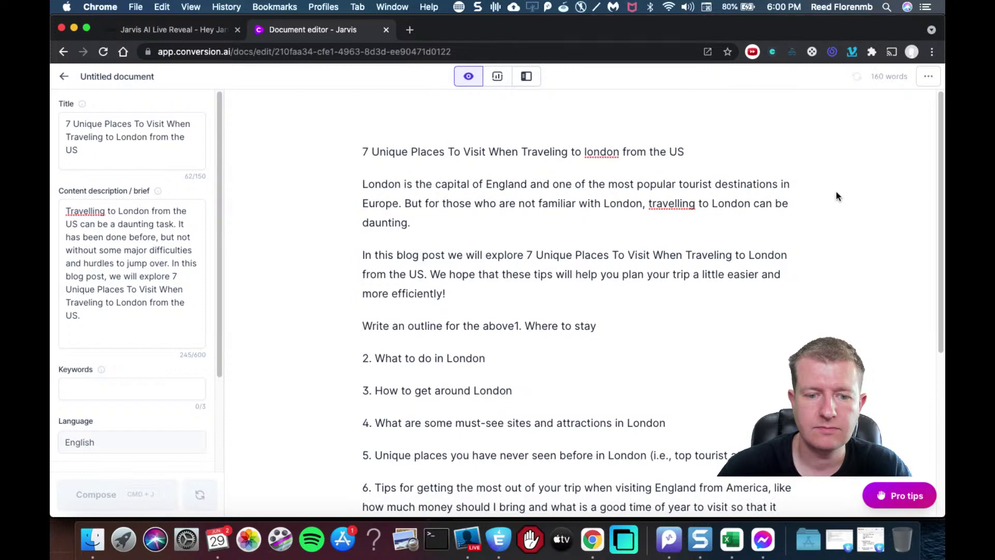
scroll(513, 242, "down", 2)
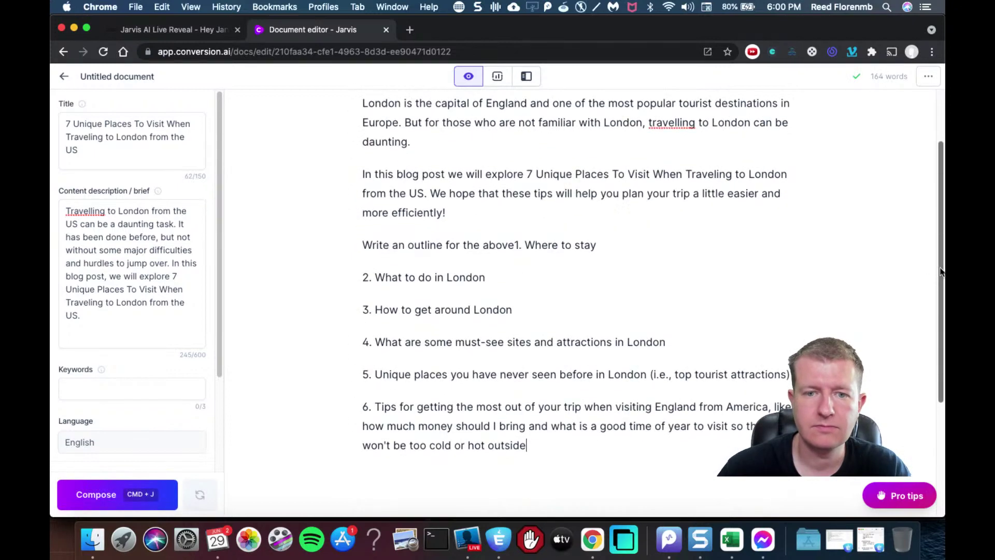
Delete the leftover outline command line and add an empty line after item 6
left_click_drag(513, 243, 354, 245)
key("BackSpace")
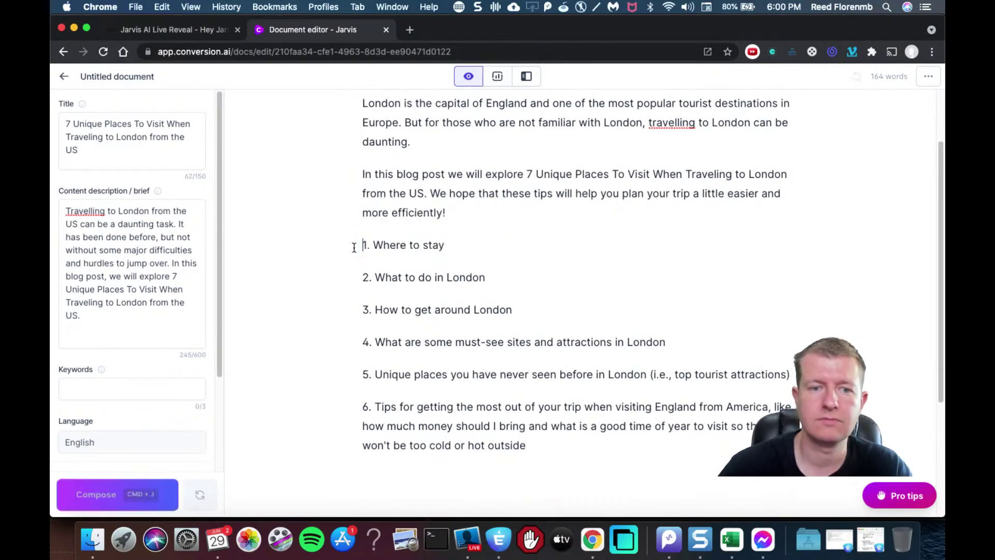
left_click(595, 451)
key("Return")
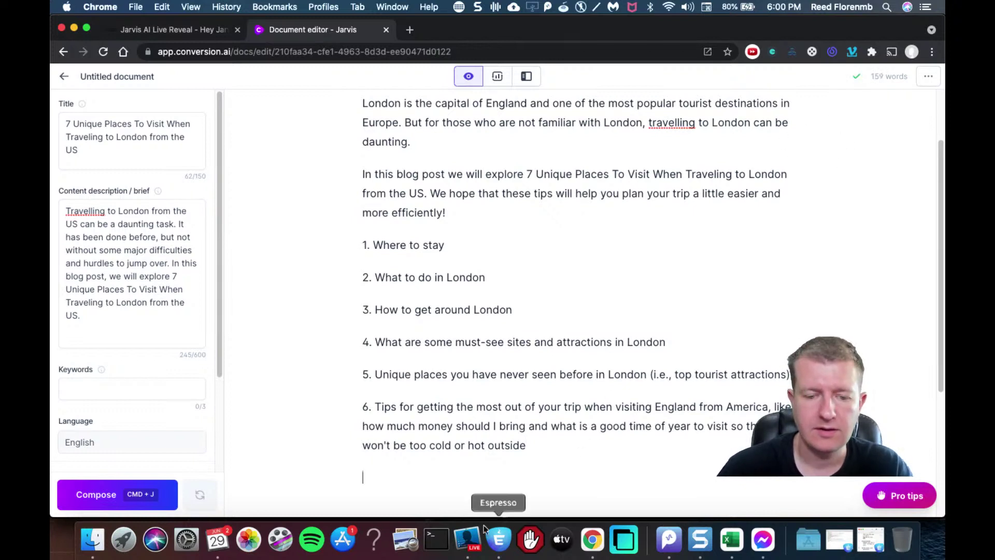
Check the Espresso command notes, then show Jarvis's keyboard shortcuts reference beside the post
left_click(487, 549)
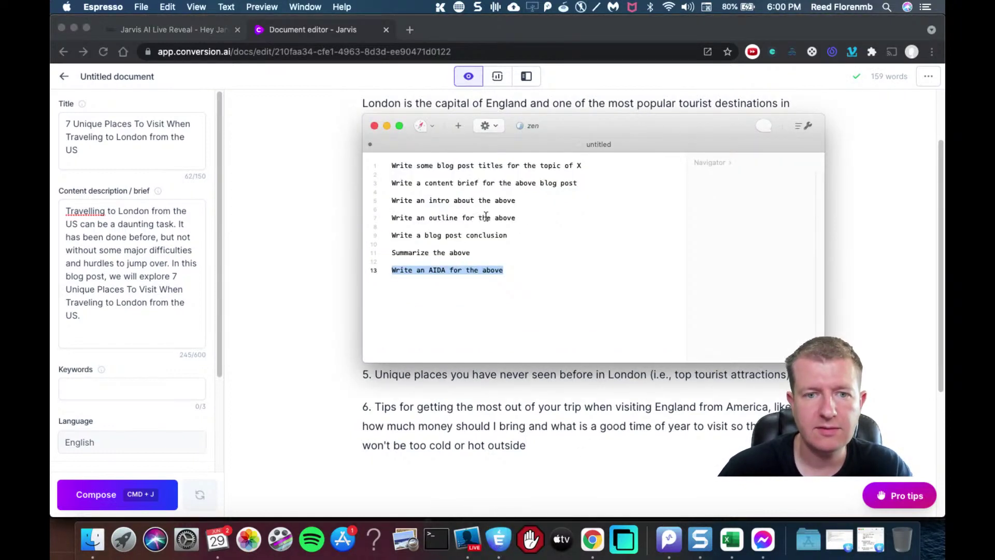
left_click(465, 408)
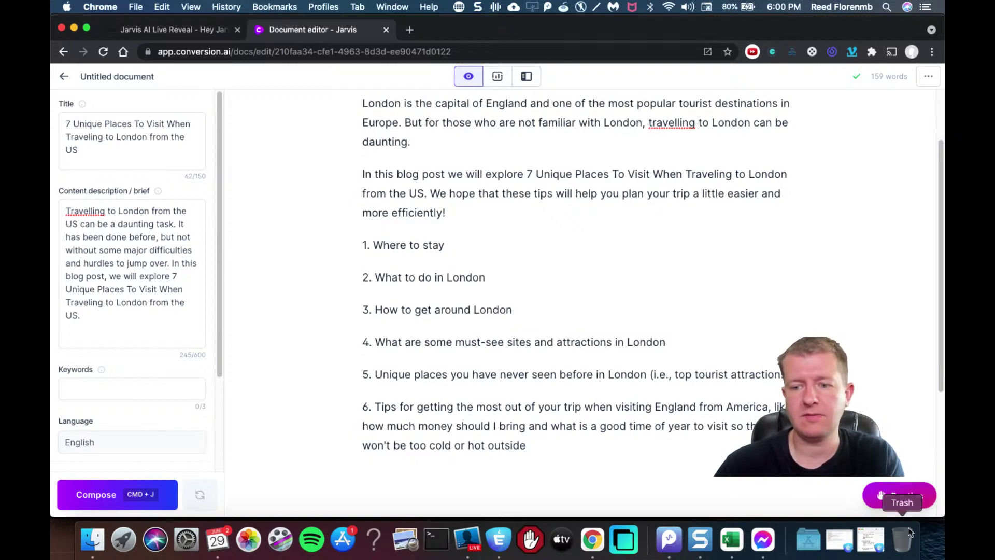
left_click(901, 495)
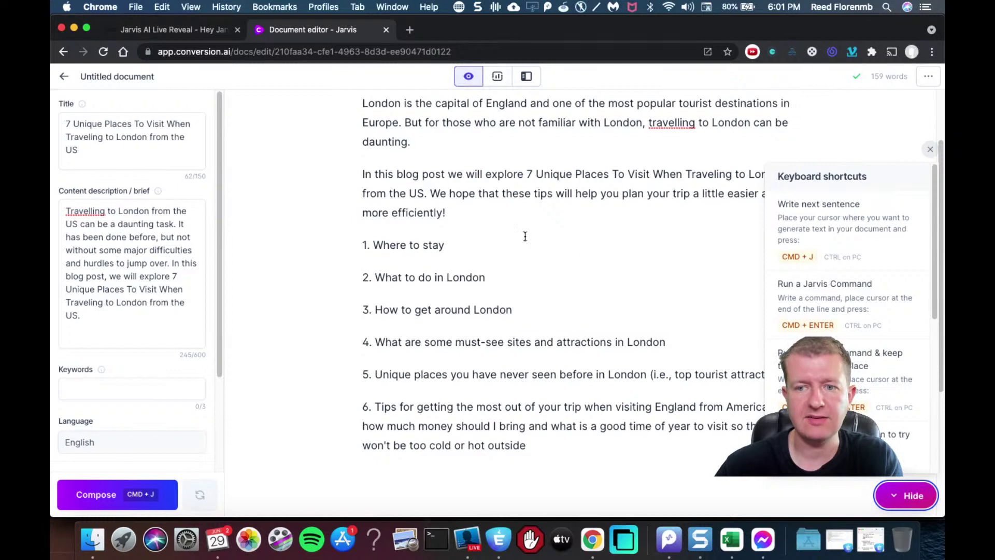
Generate the 'Where to stay' paragraph and delete the half-generated item 2 line
left_click(469, 249)
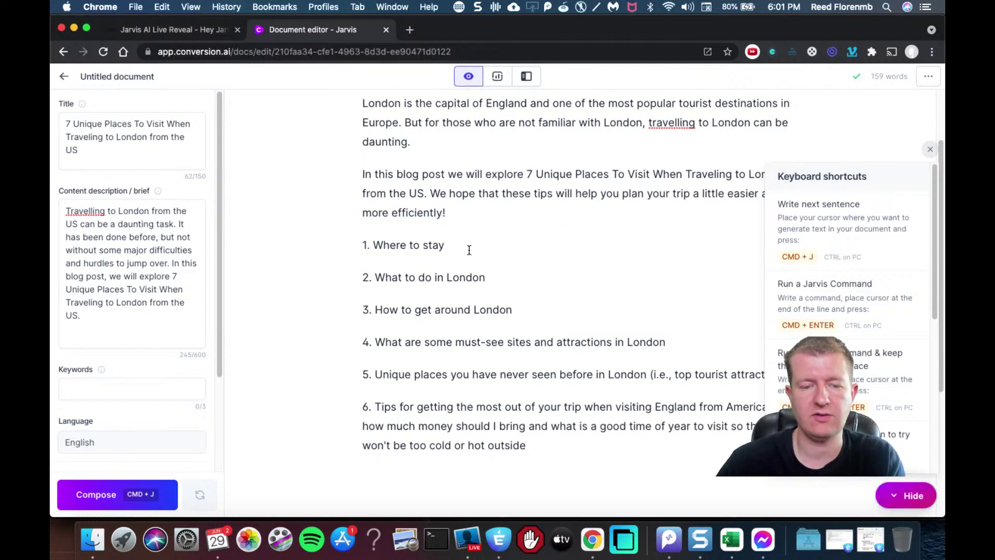
key("super+j")
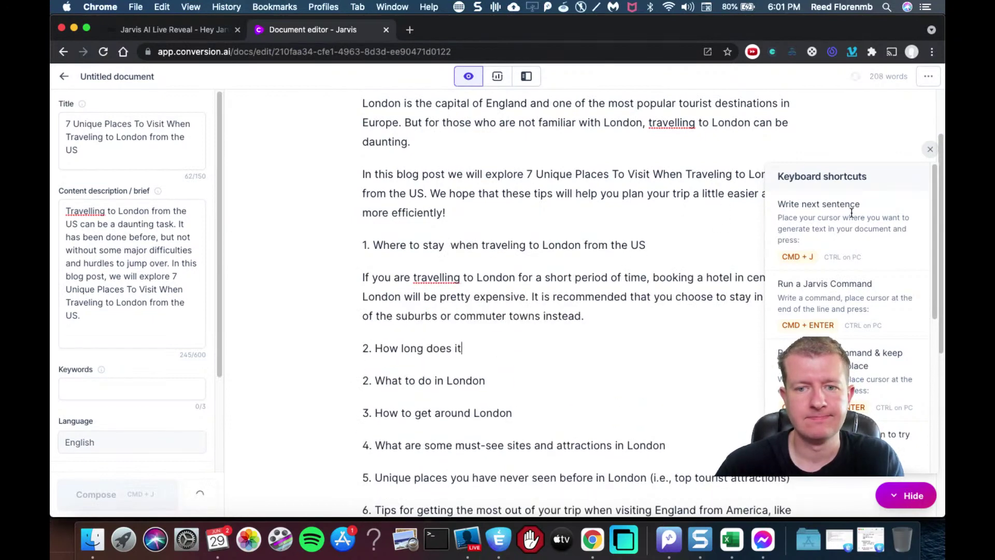
left_click_drag(696, 350, 335, 357)
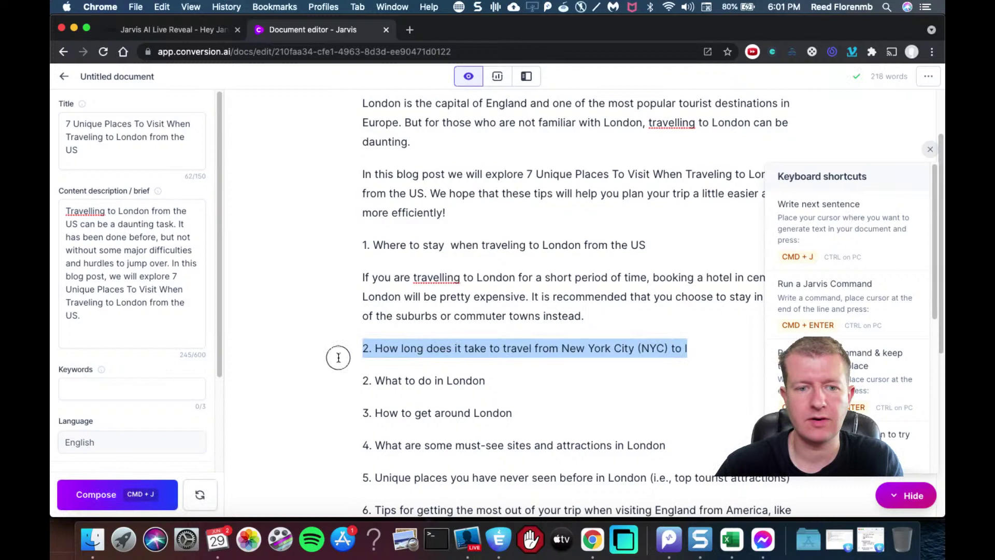
key("BackSpace")
key("BackSpace")
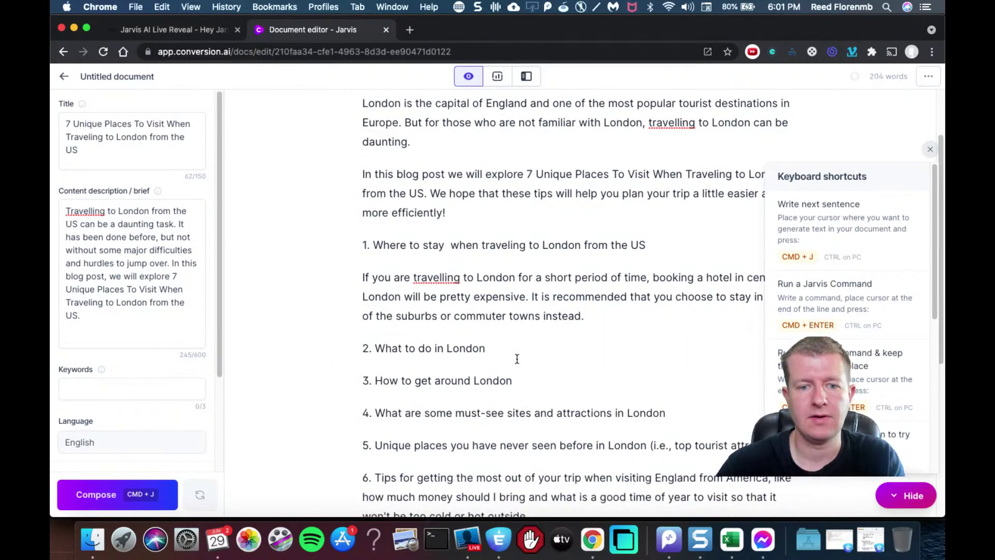
Generate the what-to-do and getting-around paragraphs, removing the extra 'travel around London safely' section
key("super+j")
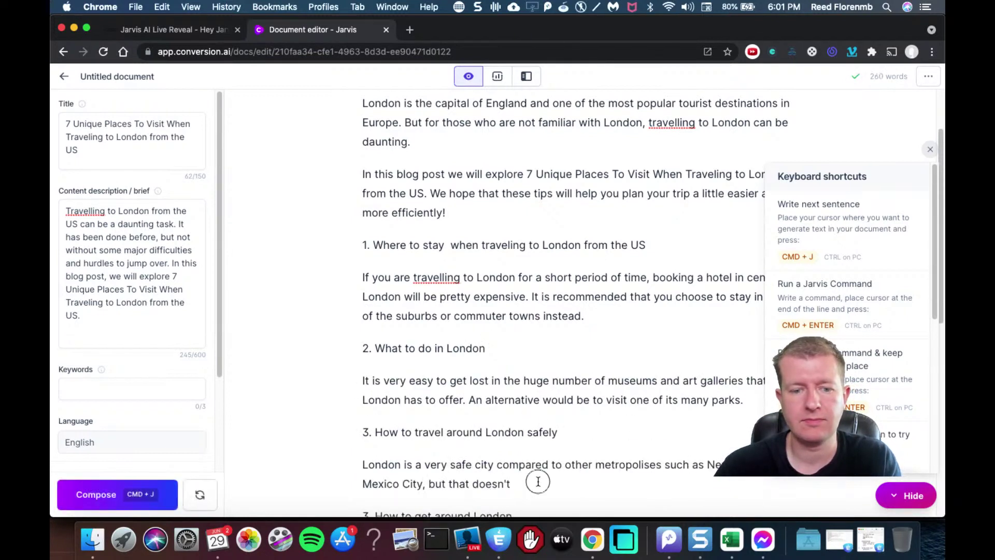
left_click_drag(535, 483, 358, 432)
key("BackSpace")
key("BackSpace")
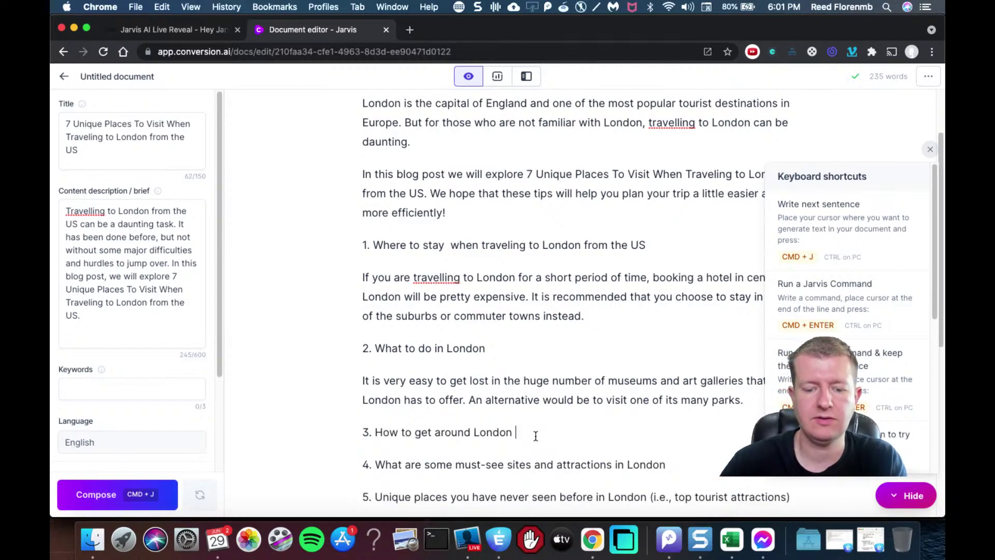
key("super+j")
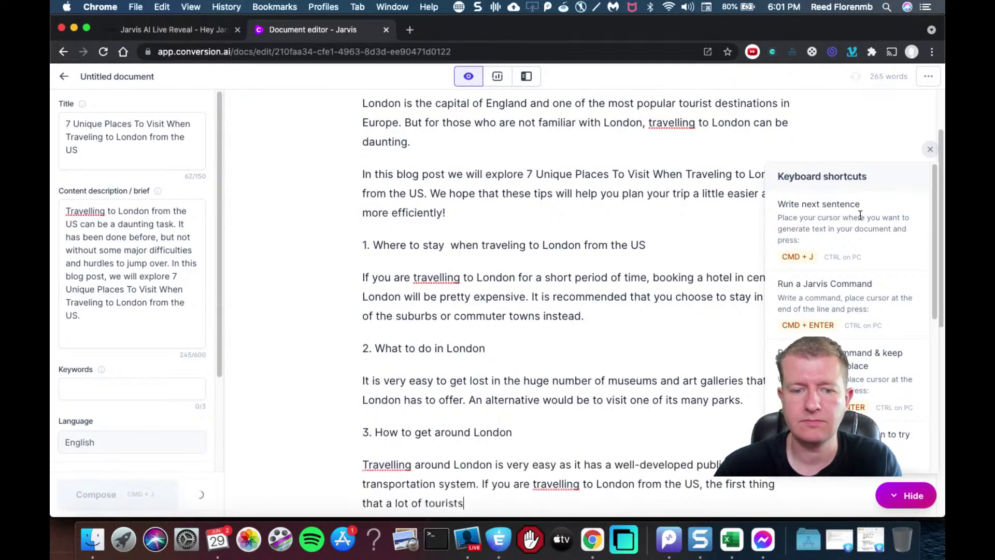
Close the shortcuts list, generate the what-to-eat paragraph and delete the 'What's different about London' section
left_click(929, 149)
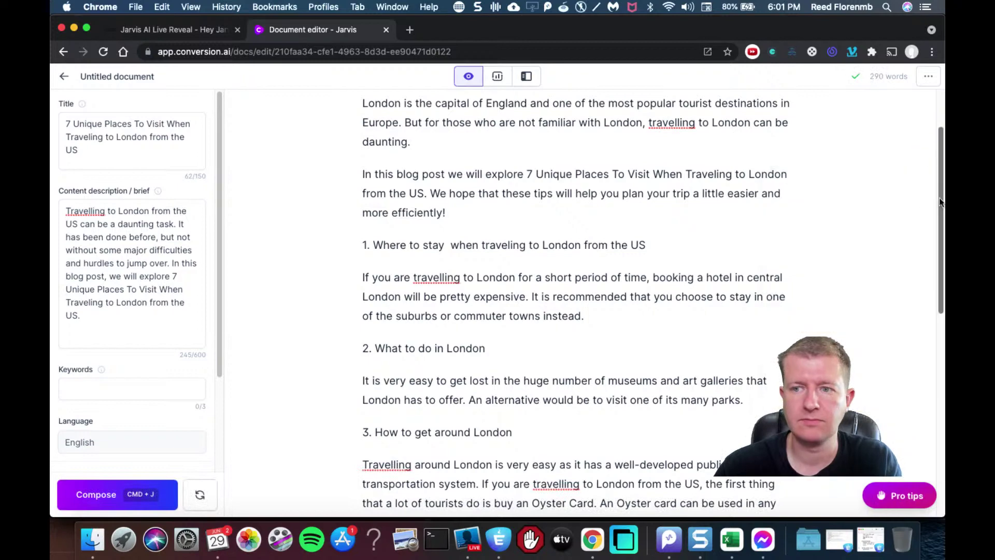
scroll(932, 233, "down", 3)
scroll(933, 233, "down", 2)
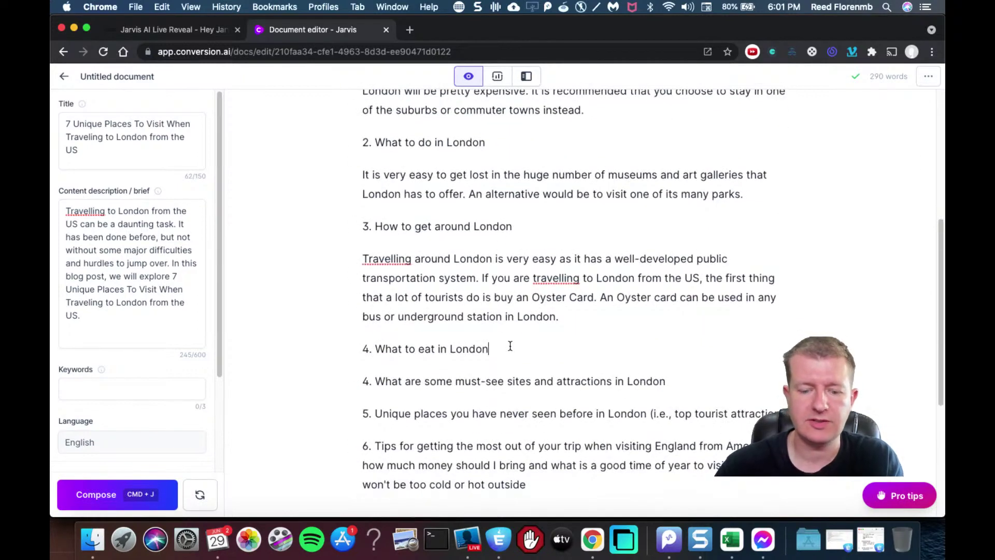
key("super+j")
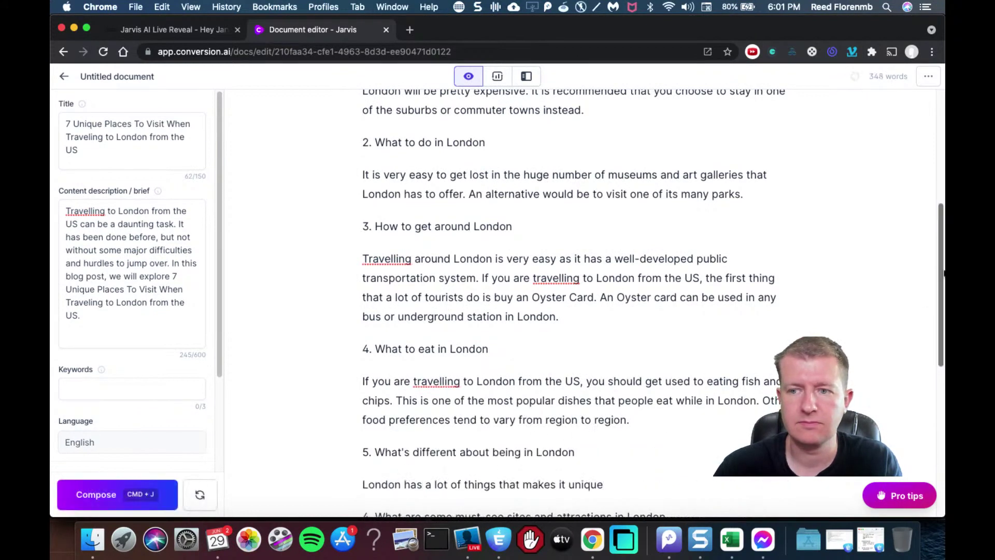
scroll(940, 273, "down", 3)
left_click_drag(607, 319, 350, 287)
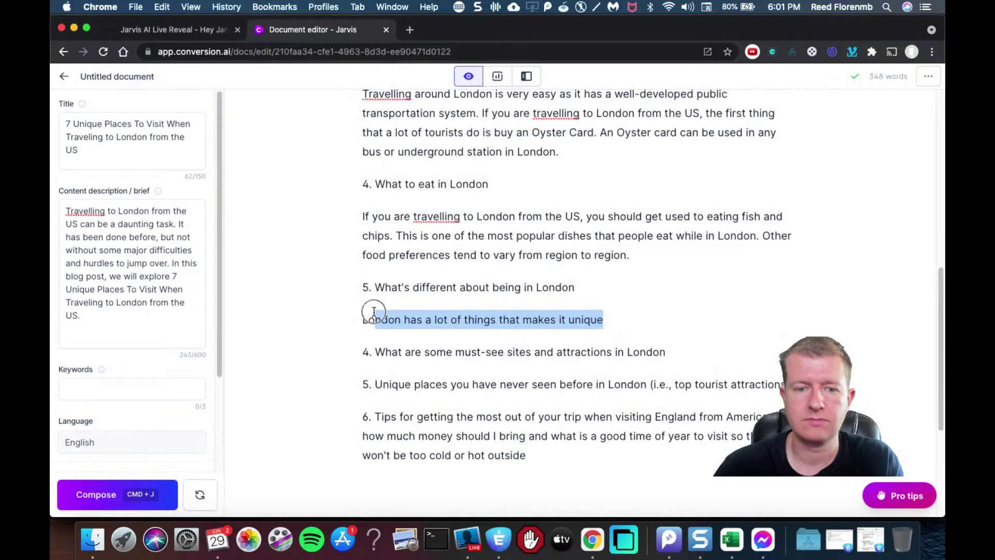
key("BackSpace")
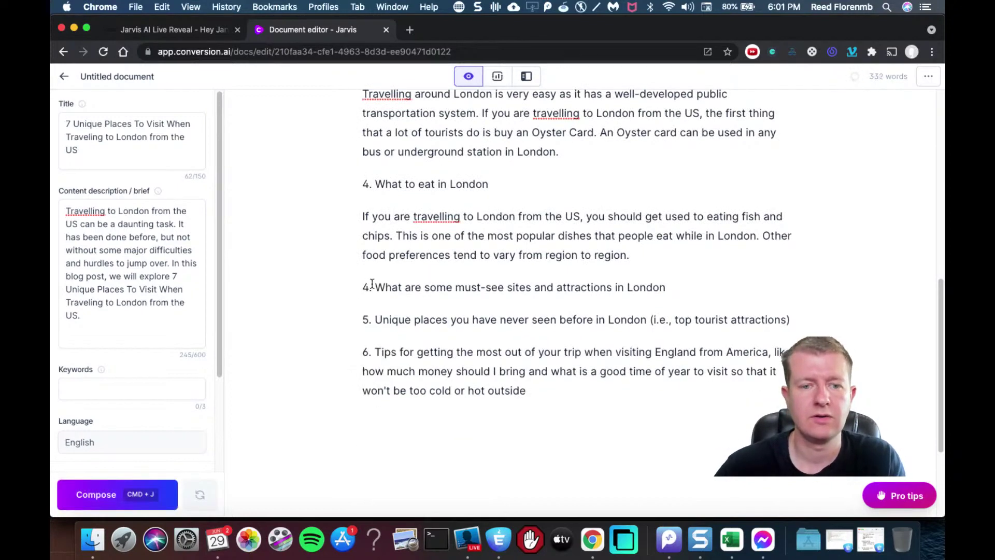
key("BackSpace")
key("BackSpace")
type("5.")
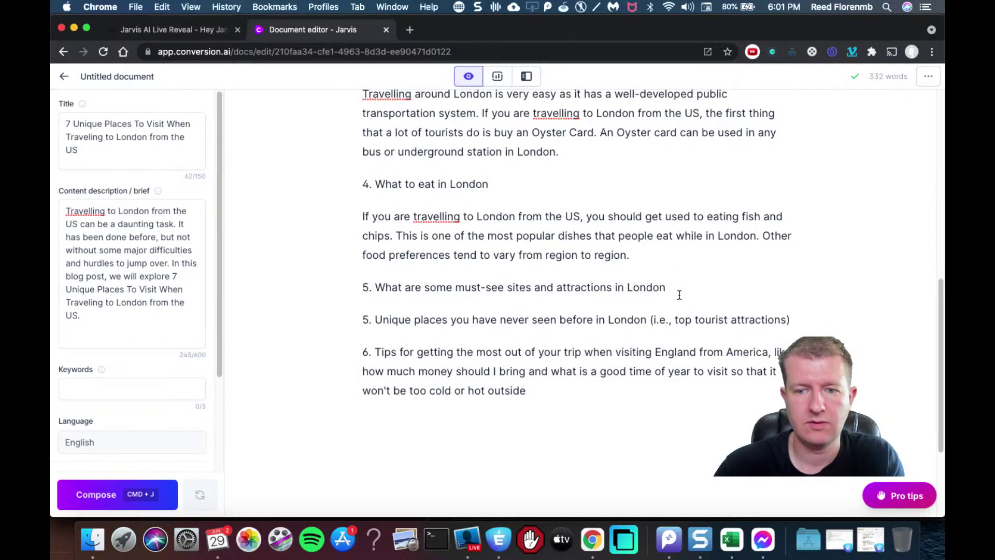
Remove the must-see sites heading and generate the Buckingham Palace paragraph for the unique-places item
left_click_drag(687, 290, 289, 276)
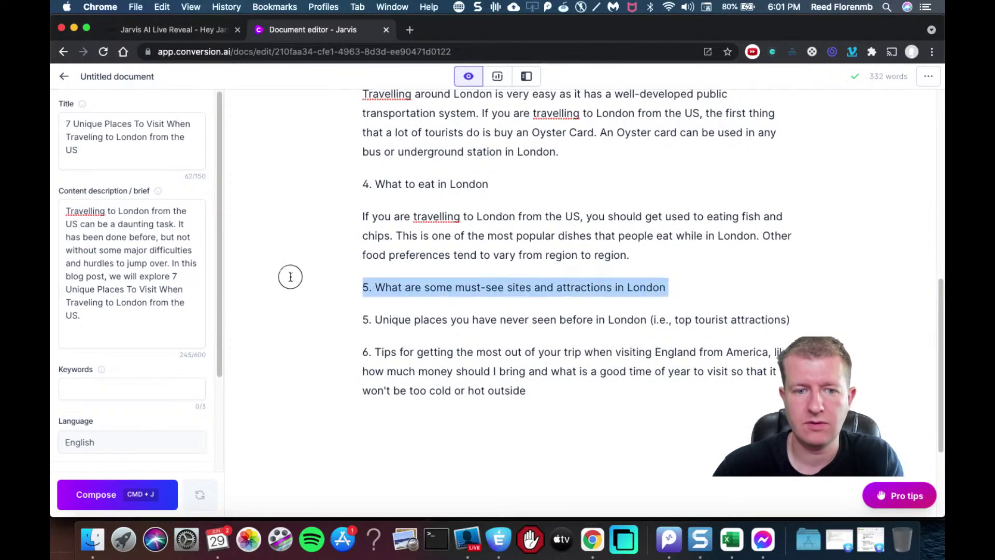
key("BackSpace")
key("BackSpace")
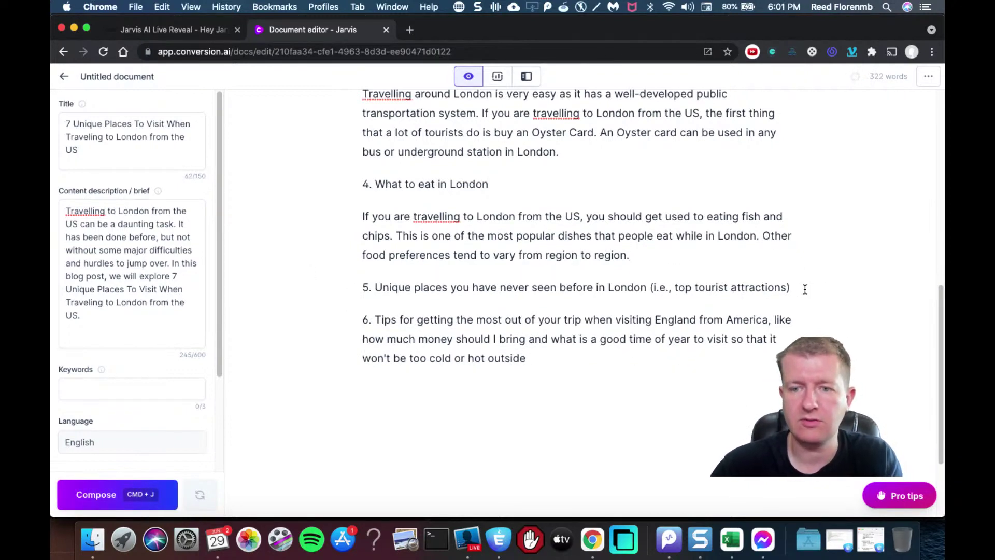
key("super+shift+j")
key("super+w")
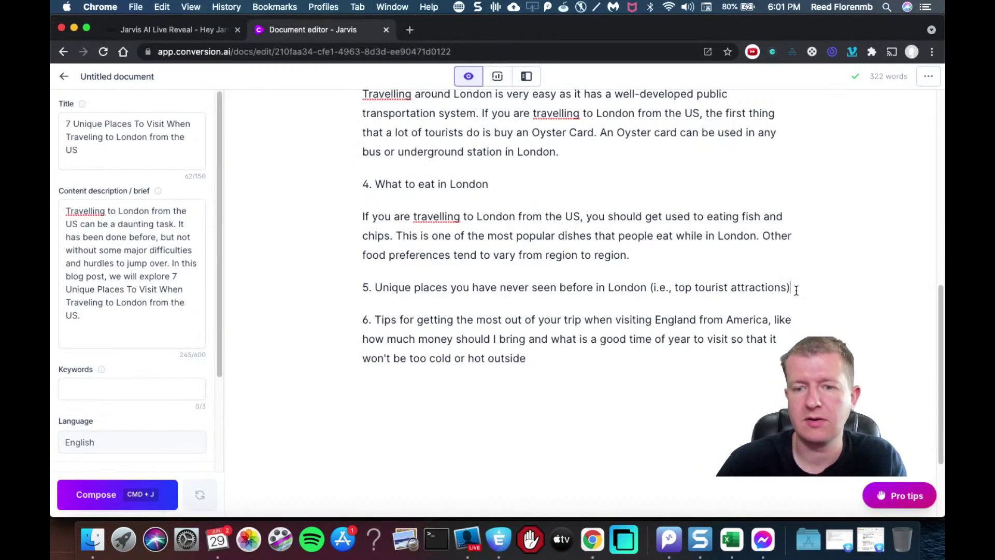
key("super+j")
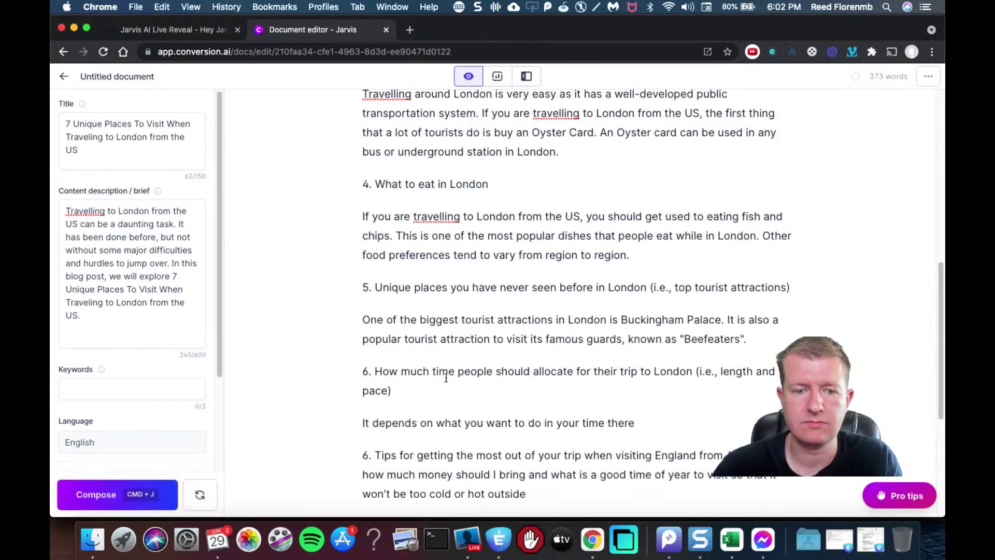
Delete the trip-length section and generate text for the trip-tips item
left_click_drag(358, 369, 636, 425)
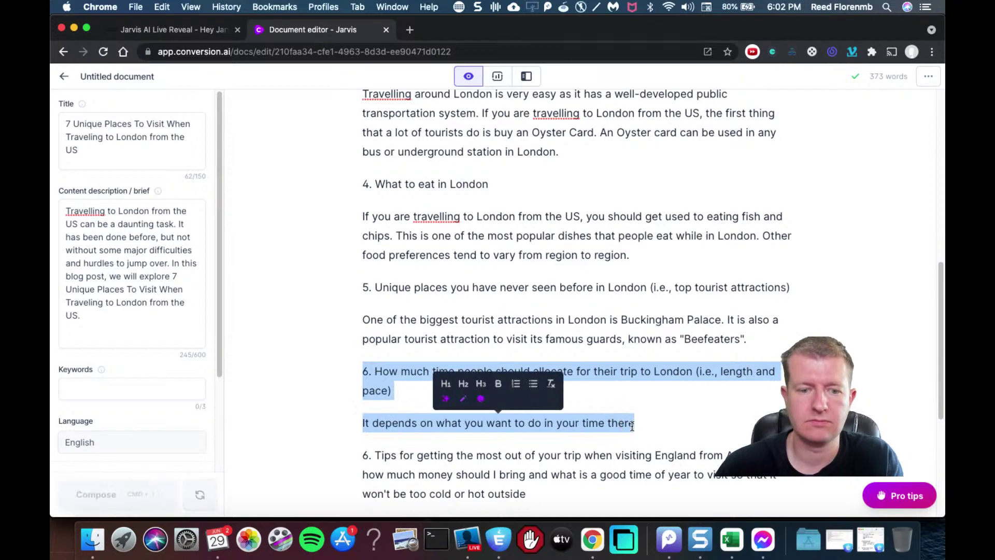
key("BackSpace")
key("BackSpace")
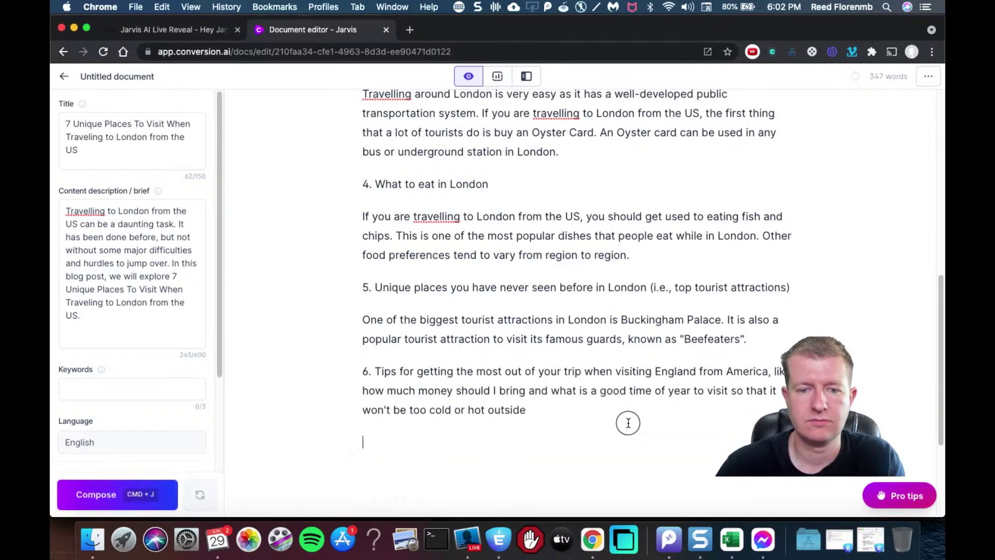
left_click(573, 409)
key("super+j")
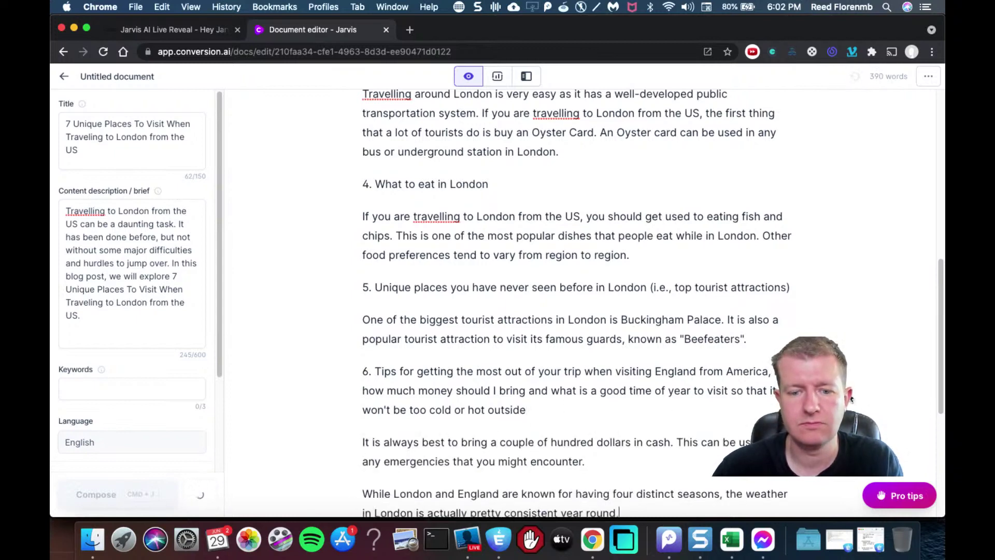
left_click_drag(938, 330, 925, 384)
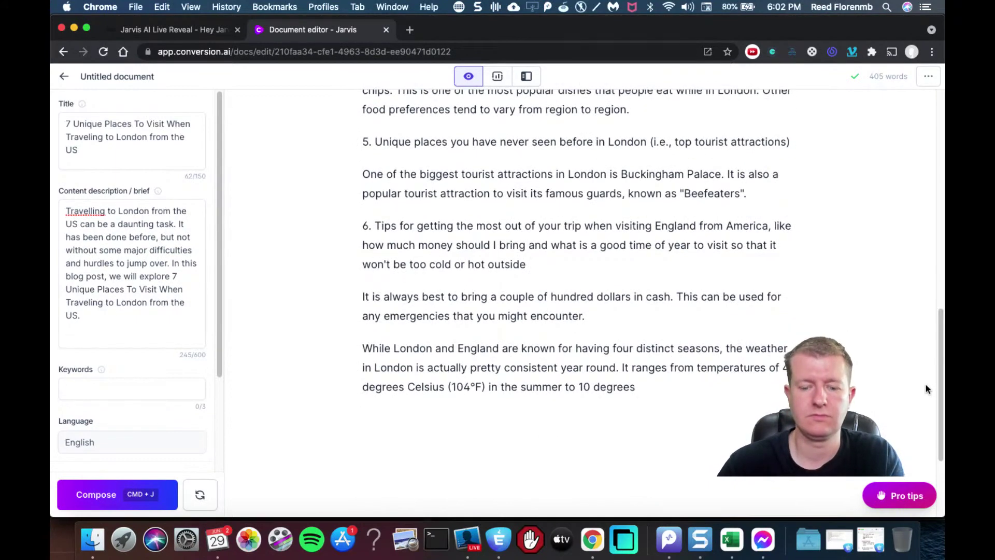
Generate more text, then delete the seventh tip and its paragraph
key("super+j")
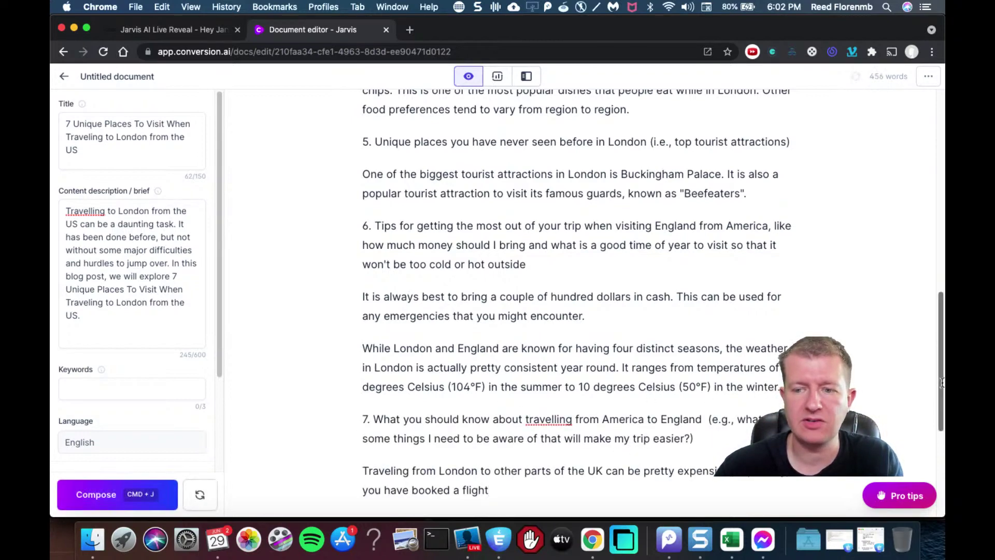
scroll(938, 401, "down", 1)
left_click_drag(599, 451, 322, 366)
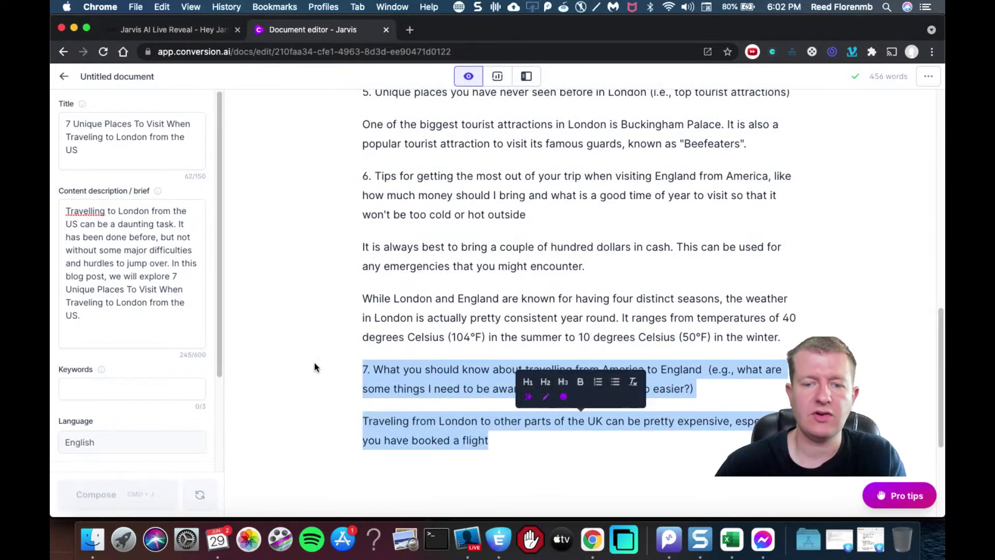
key("BackSpace")
Paste the 'Write a blog post conclusion' prompt and generate a conclusion paragraph
left_click(497, 539)
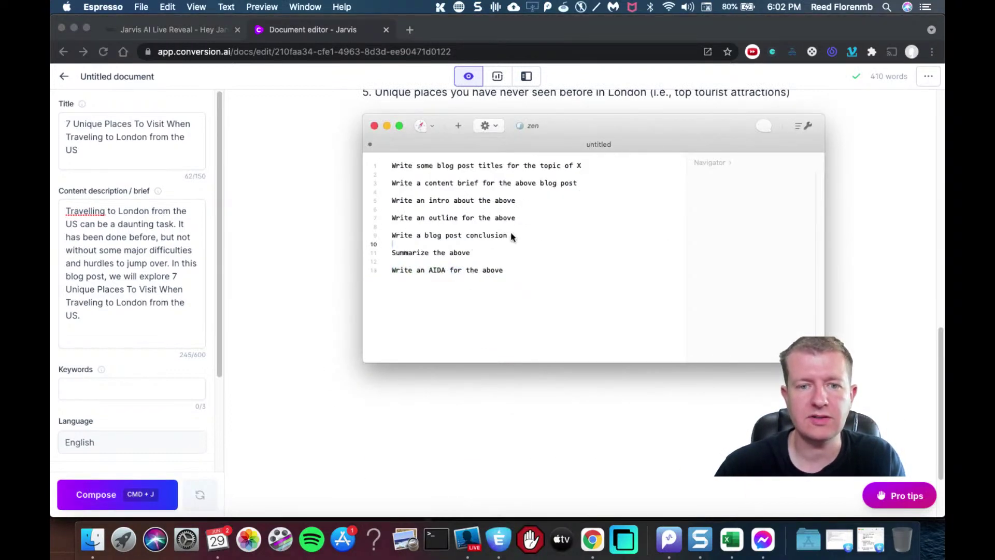
left_click_drag(511, 235, 385, 235)
key("super+c")
left_click(391, 389)
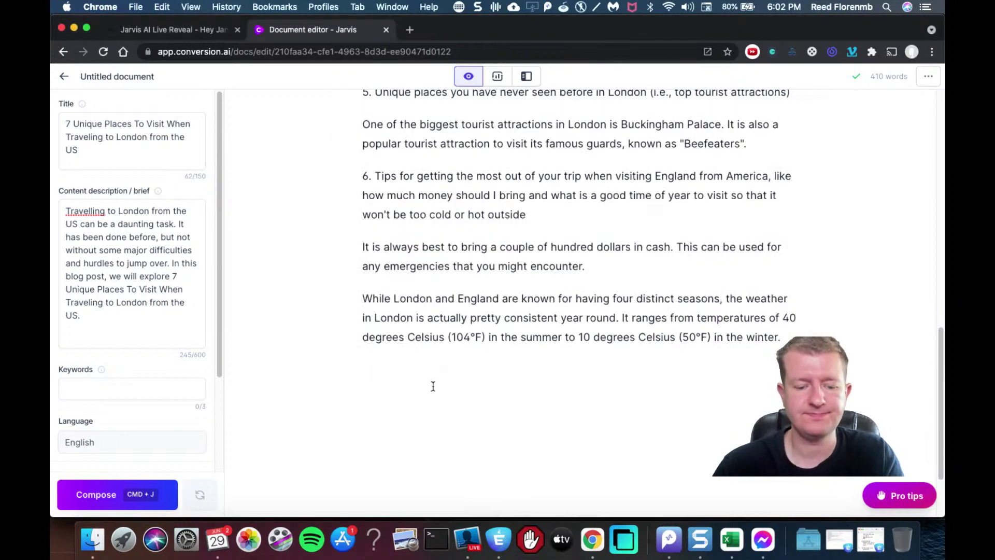
key("super+v")
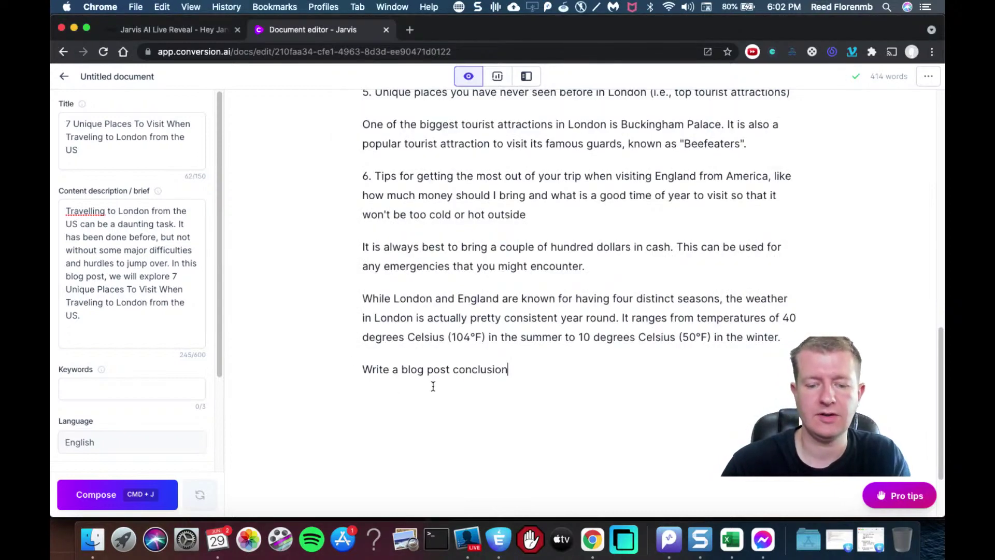
key("super+j")
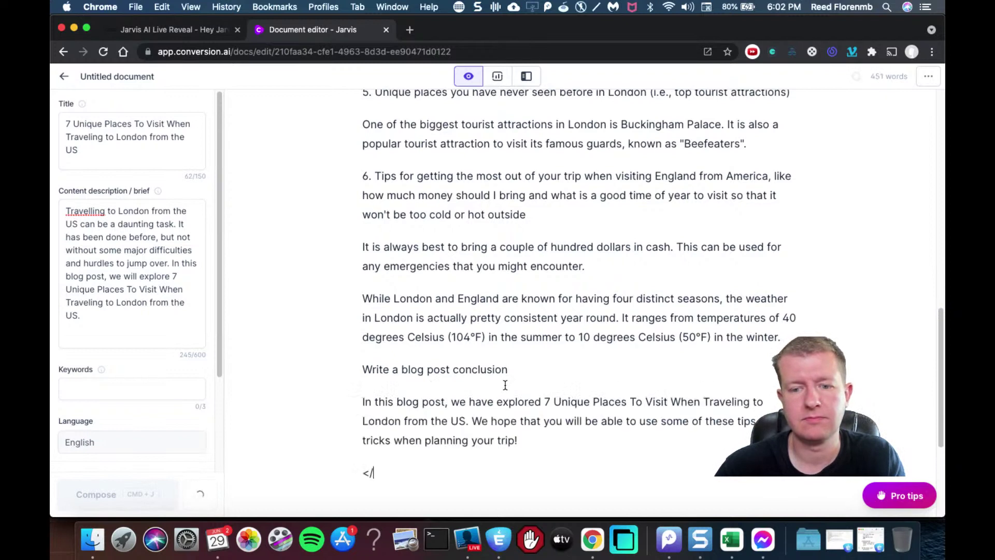
Delete the conclusion prompt line, the stray </body></html> tags and the '--- End ---' text
left_click_drag(564, 375, 344, 370)
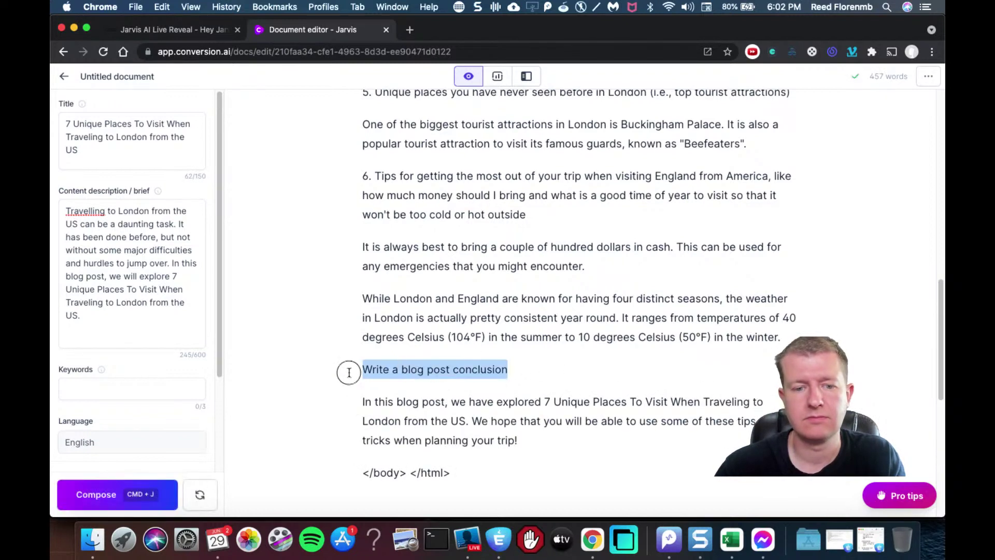
key("BackSpace")
key("BackSpace")
left_click_drag(503, 455, 303, 418)
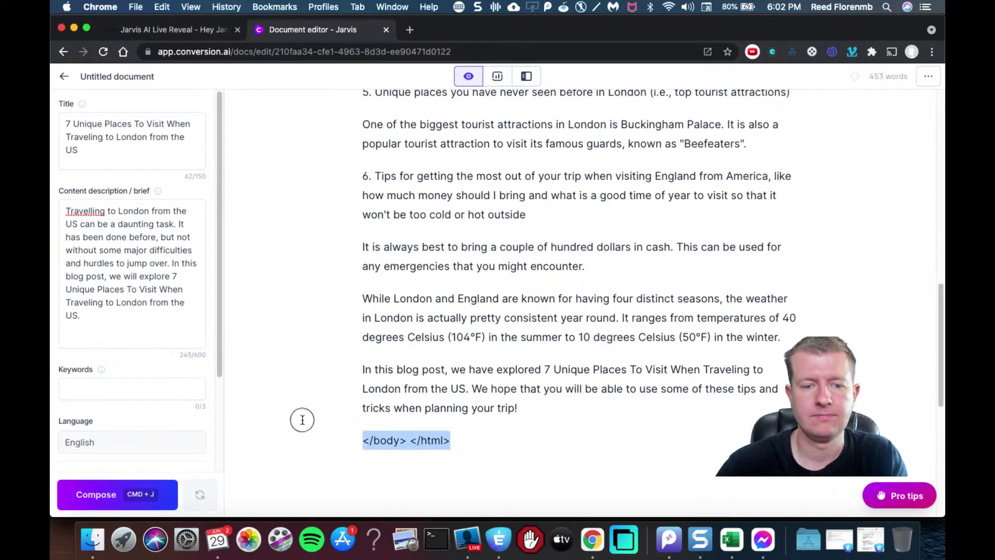
key("BackSpace")
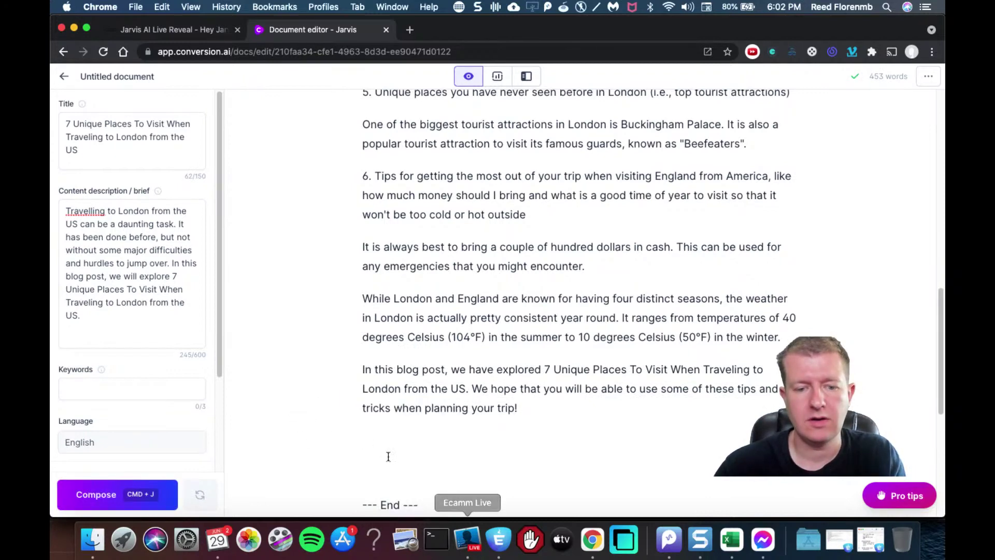
left_click_drag(365, 440, 608, 321)
key("BackSpace")
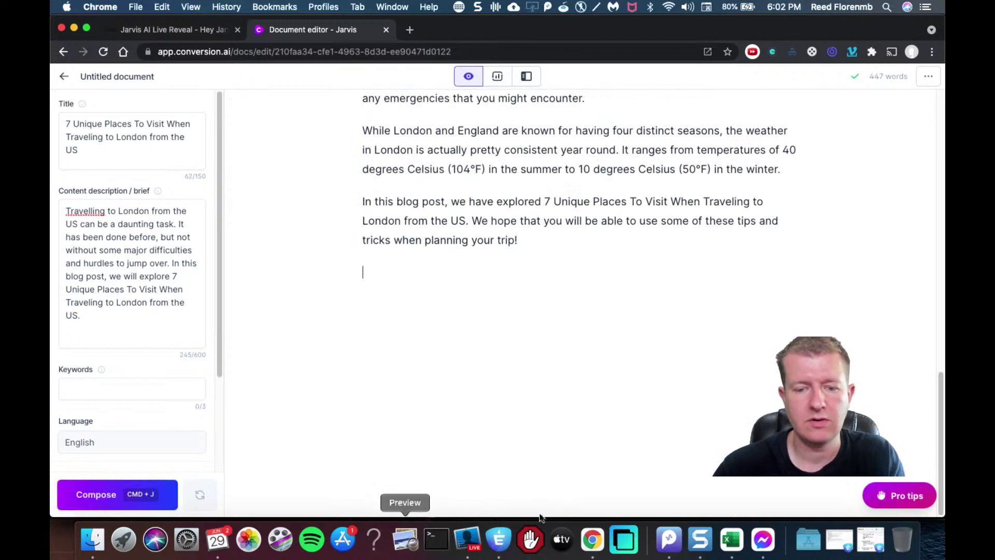
Paste and run the 'Summarize the above' prompt, then delete the unwanted generated text
left_click(498, 539)
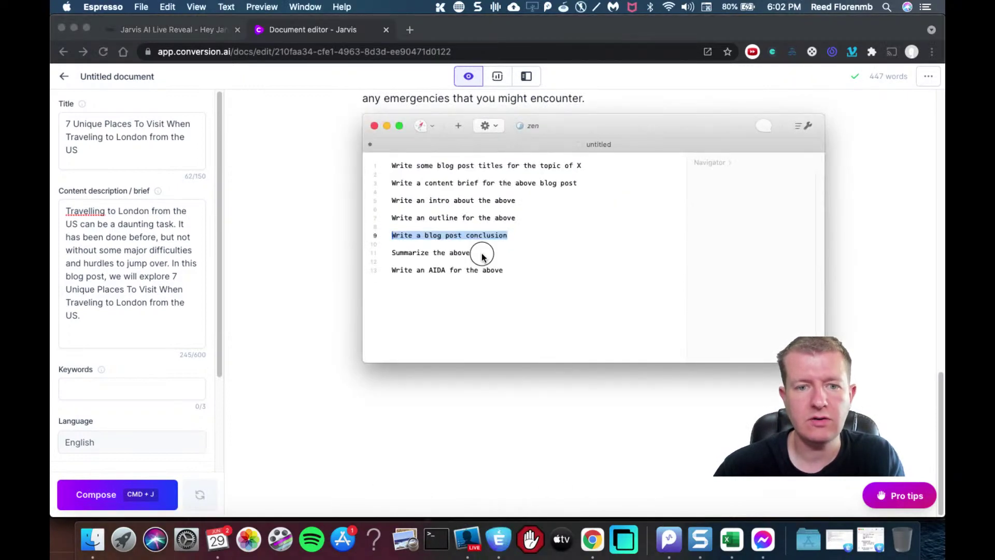
left_click_drag(470, 252, 385, 254)
key("super+c")
left_click(301, 271)
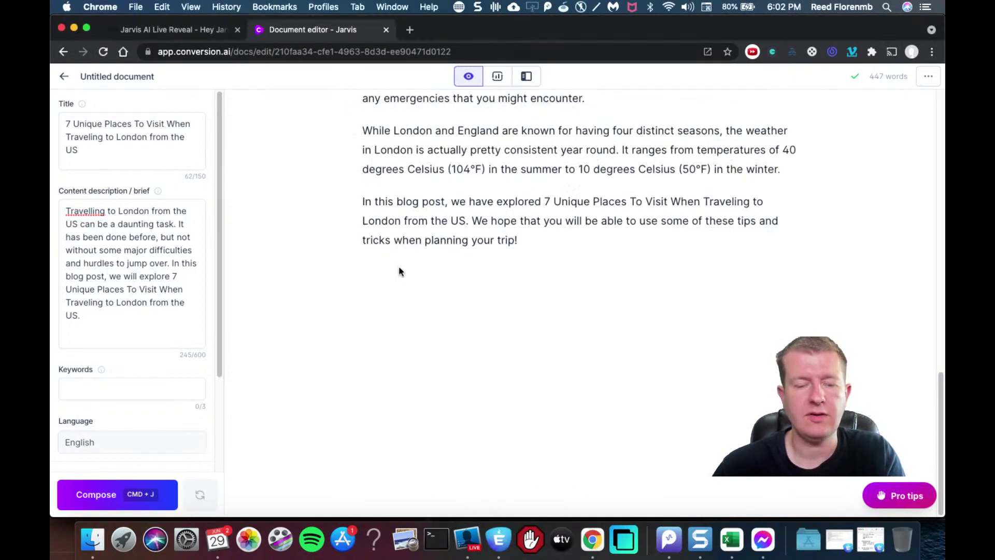
key("super+v")
key("super+j")
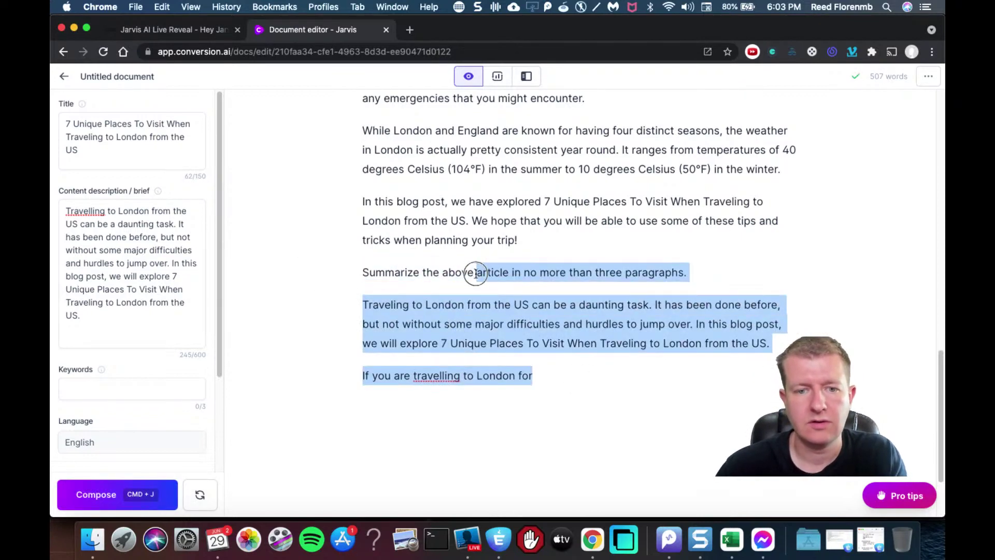
left_click_drag(587, 378, 508, 274)
key("BackSpace")
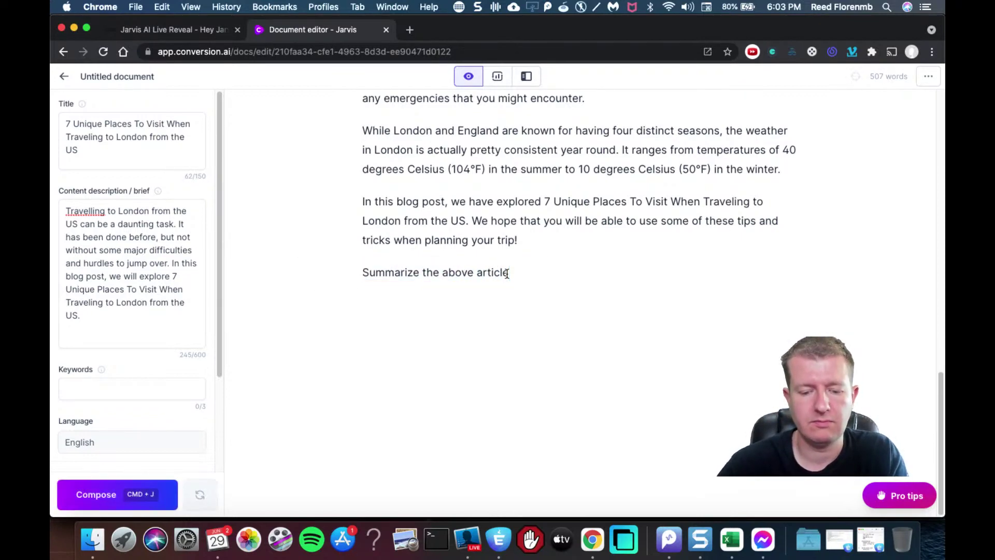
Look up the run shortcut and run the summarize command with Cmd+Enter
key("super+shift+j")
key("super+w")
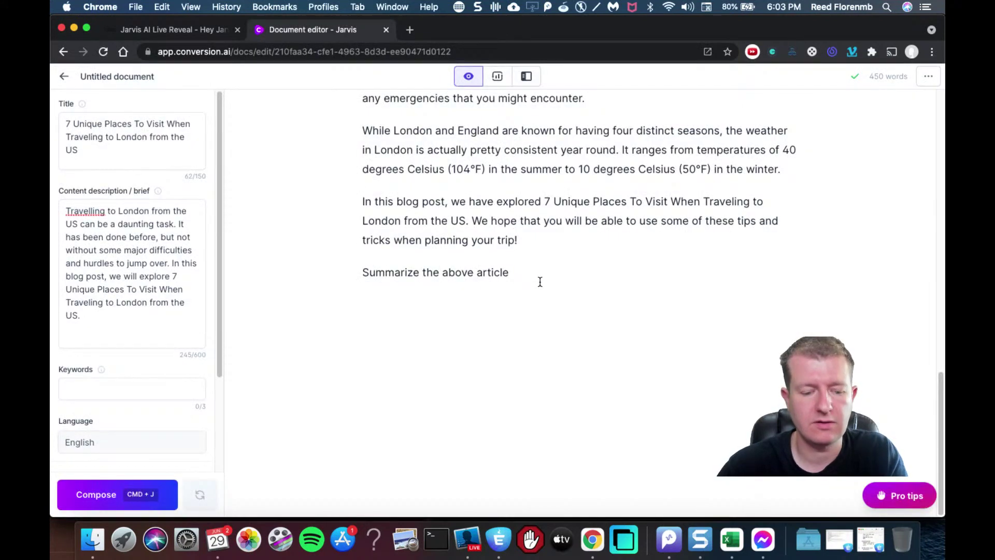
left_click(904, 495)
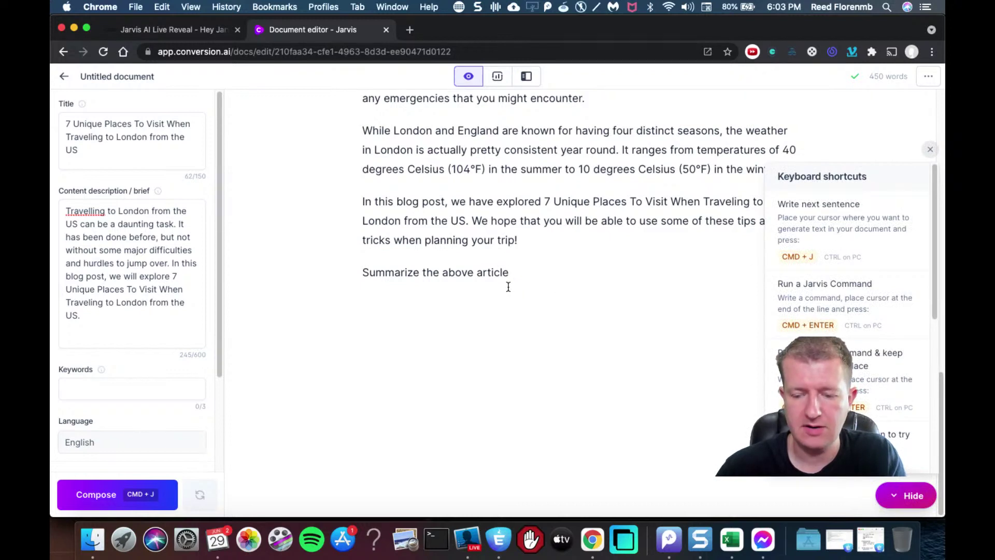
key("super+Return")
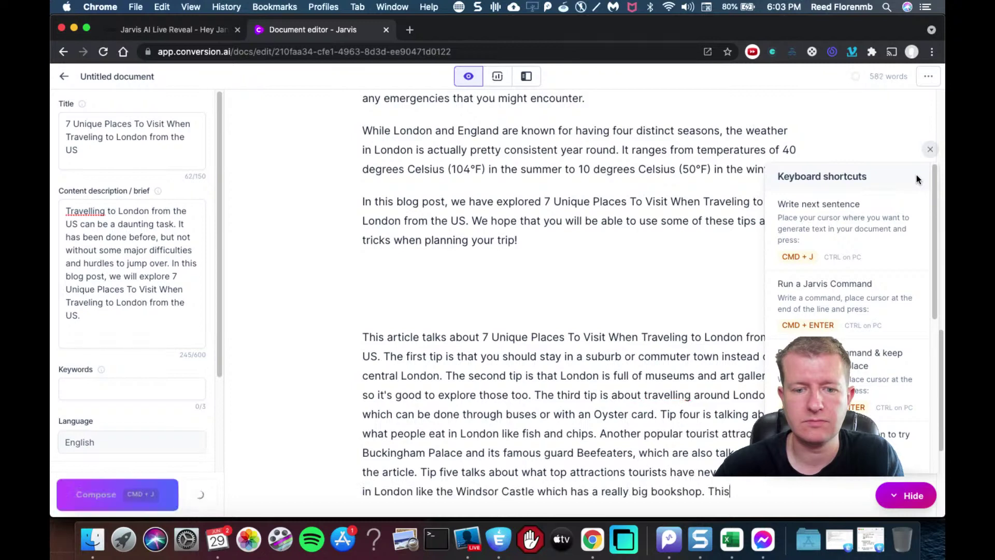
left_click(925, 151)
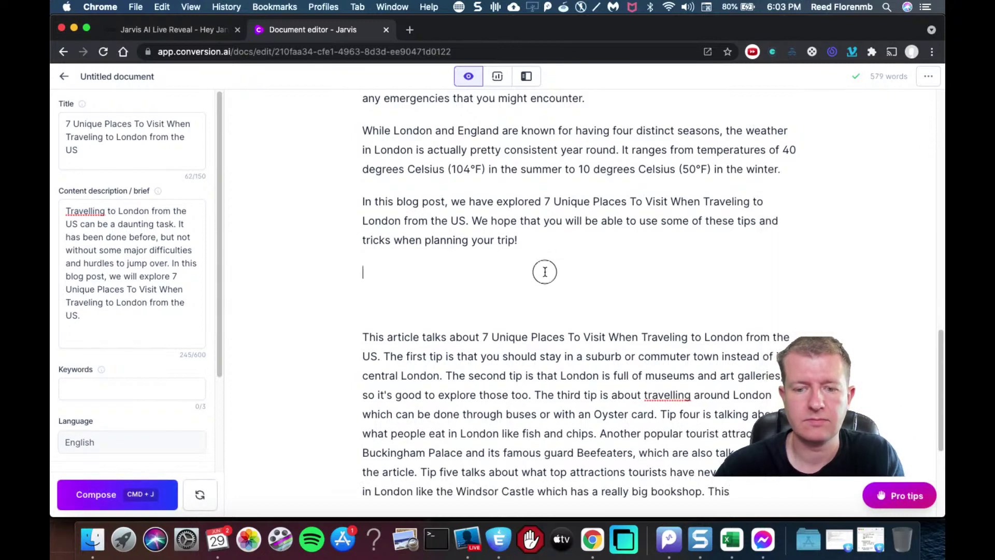
Remove blank lines above the summary, extend it, and delete the extra final paragraph
key("BackSpace")
key("BackSpace")
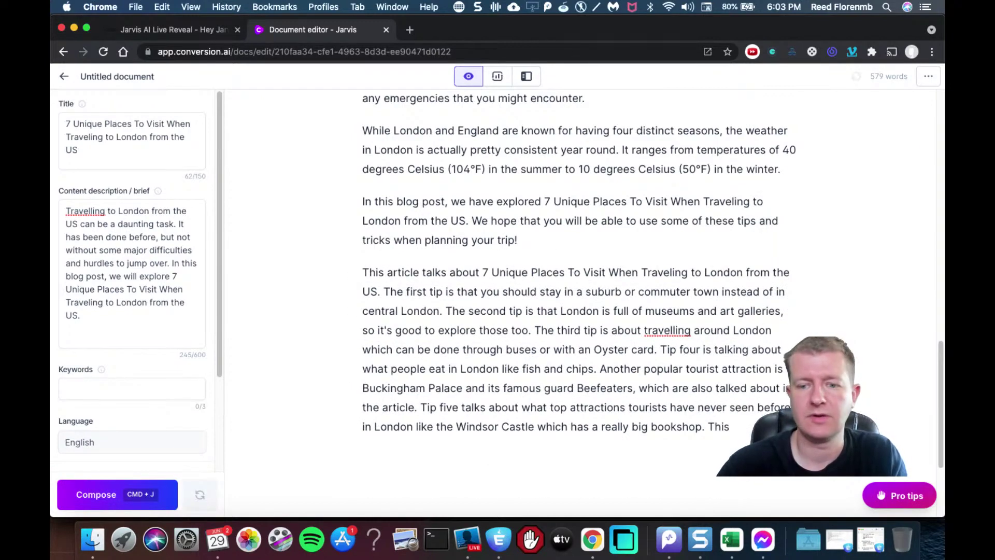
key("super+j")
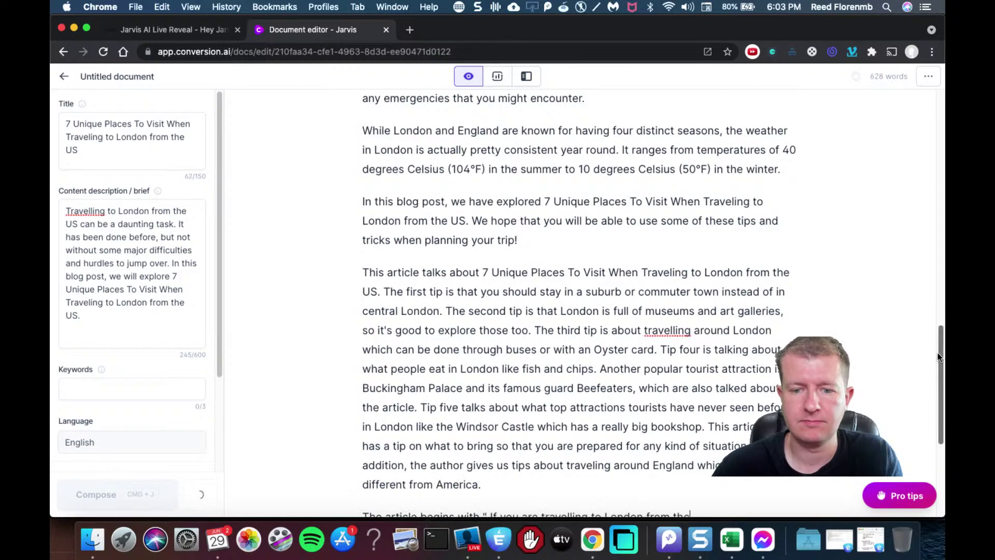
left_click_drag(938, 358, 936, 401)
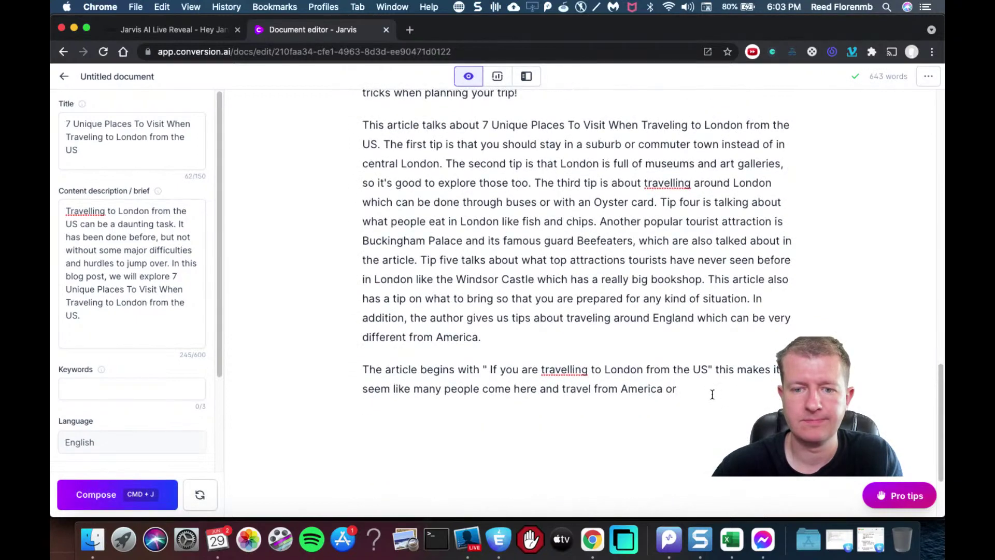
left_click_drag(711, 394, 334, 351)
key("BackSpace")
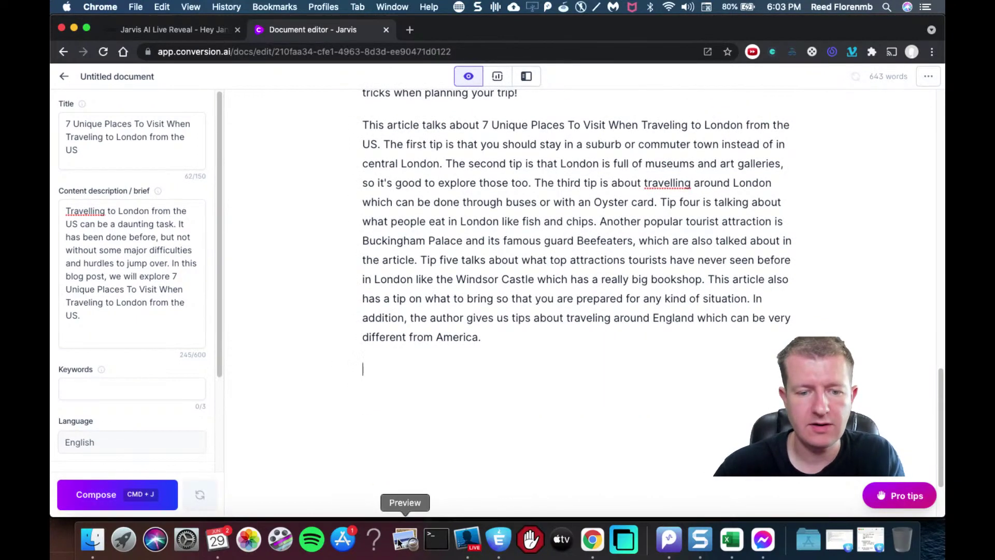
Paste the AIDA prompt from Espresso and generate the reflective paragraph in several passes
left_click(498, 539)
left_click_drag(507, 269, 365, 271)
key("super+c")
left_click(370, 409)
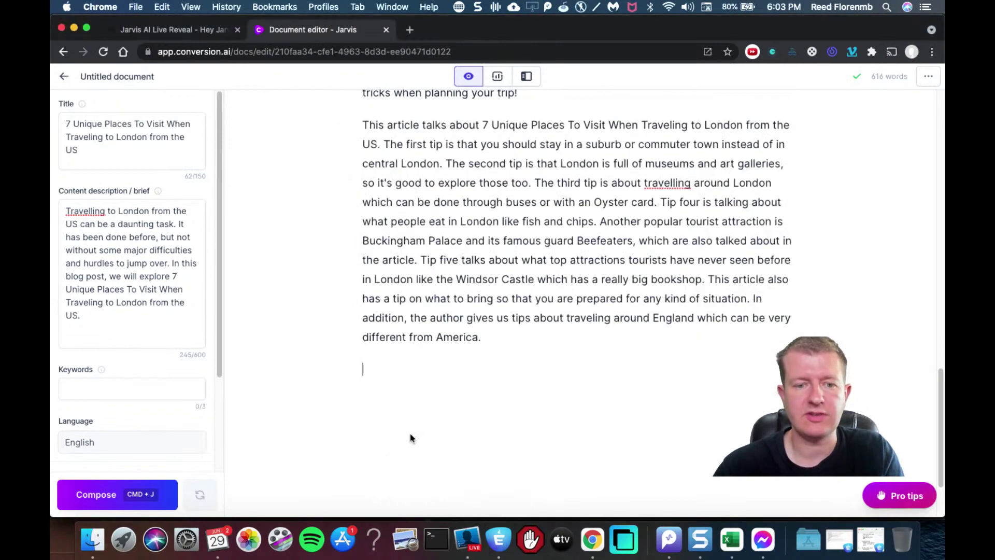
key("super+v")
key("super+j")
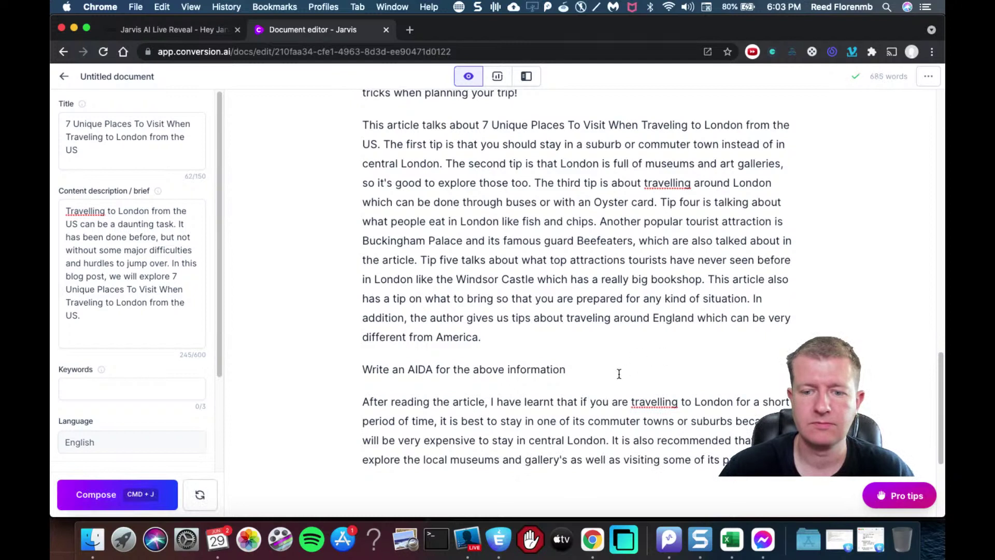
key("super+j")
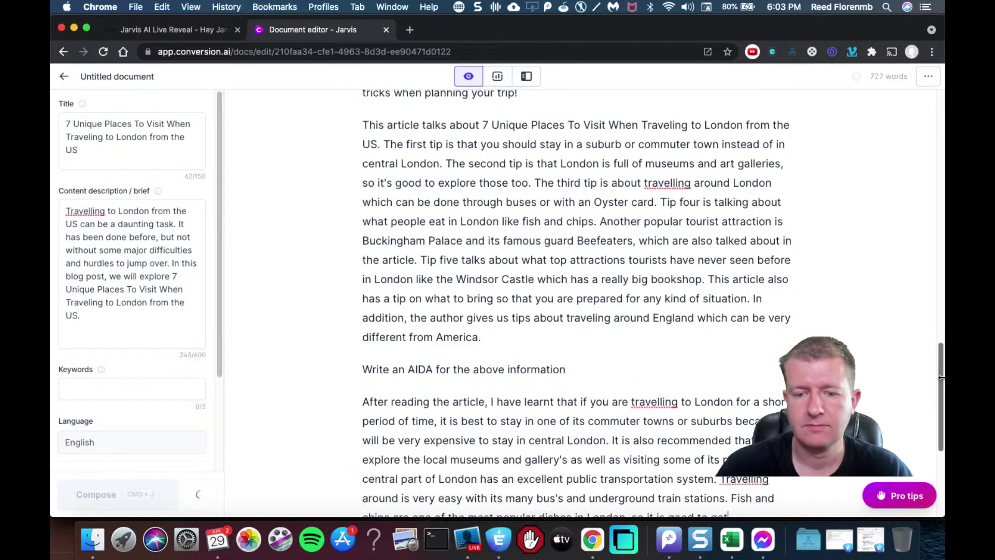
scroll(941, 404, "down", 3)
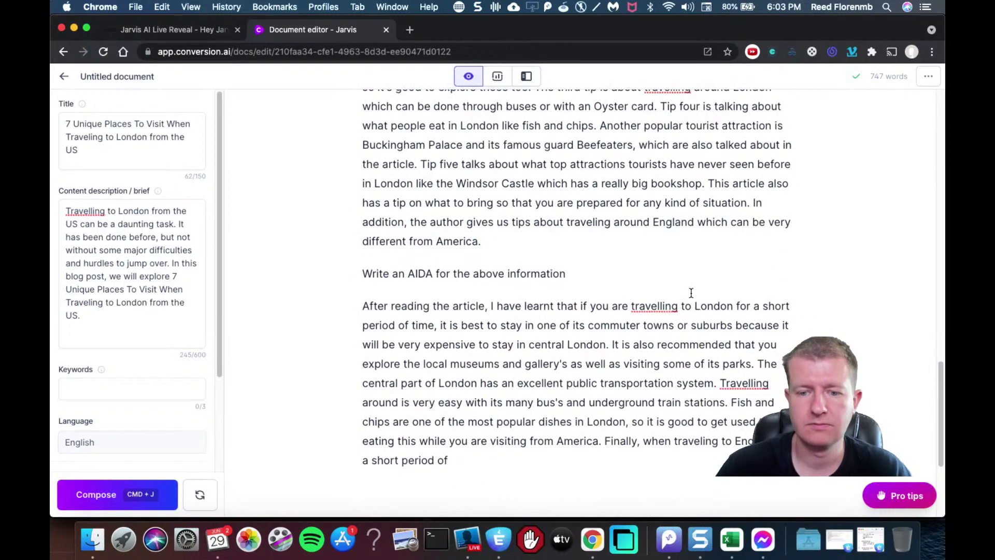
key("super+j")
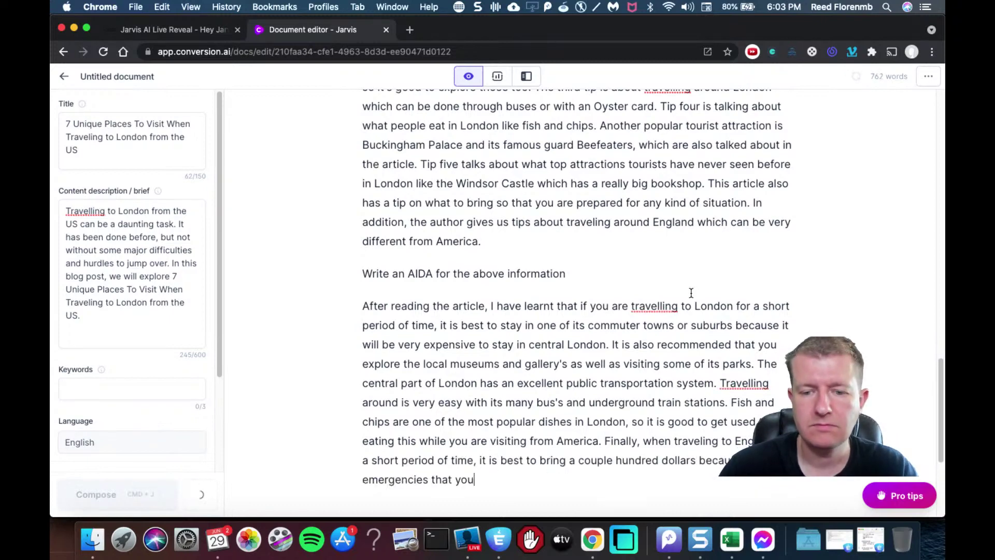
scroll(940, 388, "down", 5)
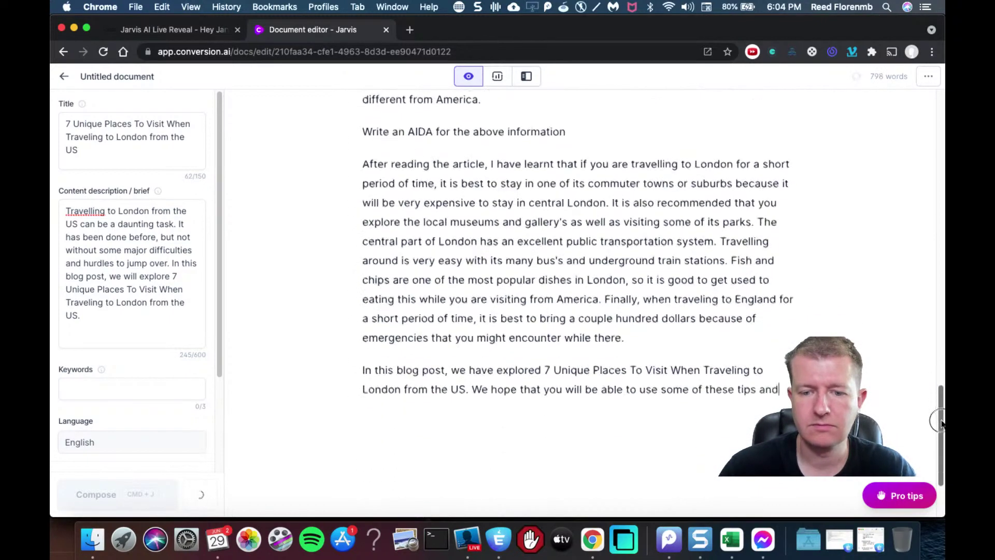
mouse_move(363, 365)
left_mouse_down()
mouse_move(469, 389)
mouse_move(493, 433)
left_mouse_up()
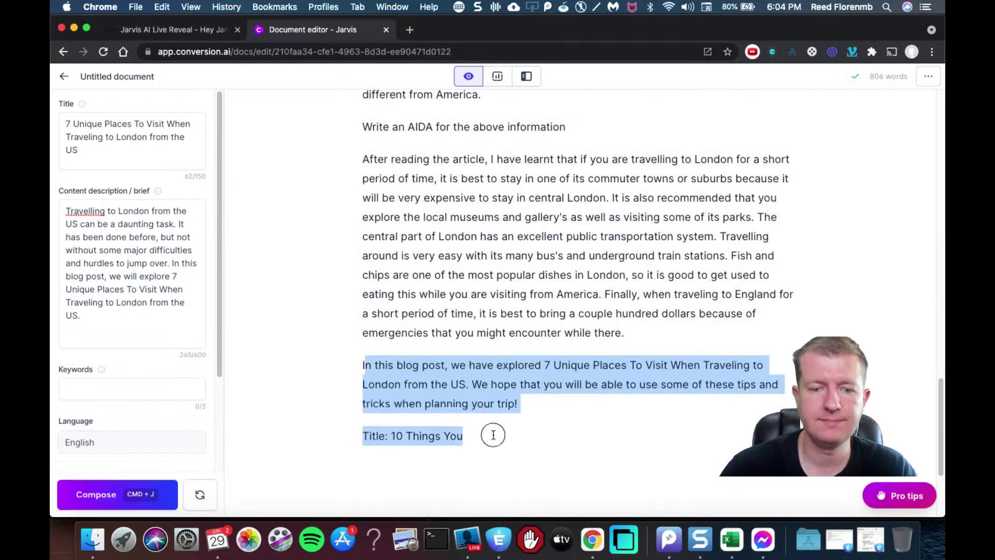
Delete the duplicate conclusion, the stray title line and the 'Write an AIDA' command line
key("BackSpace")
left_click_drag(581, 127, 331, 129)
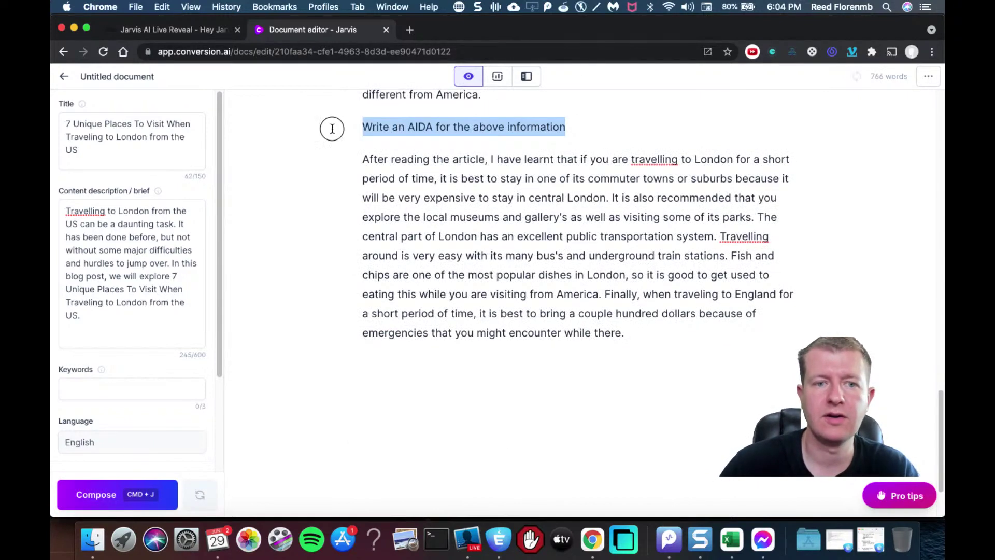
key("BackSpace")
key("BackSpace")
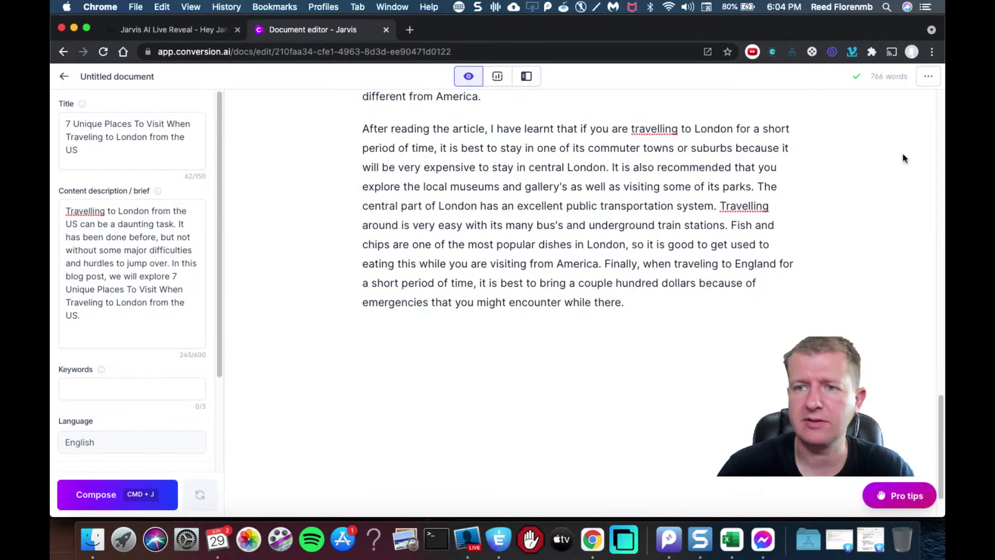
left_click_drag(940, 448, 939, 73)
scroll(910, 231, "down", 5)
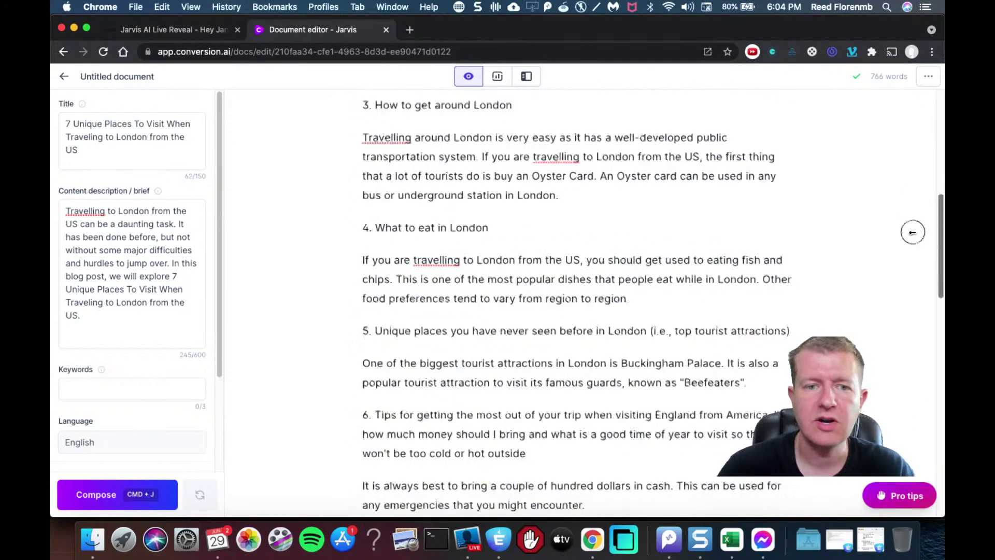
scroll(906, 267, "down", 2)
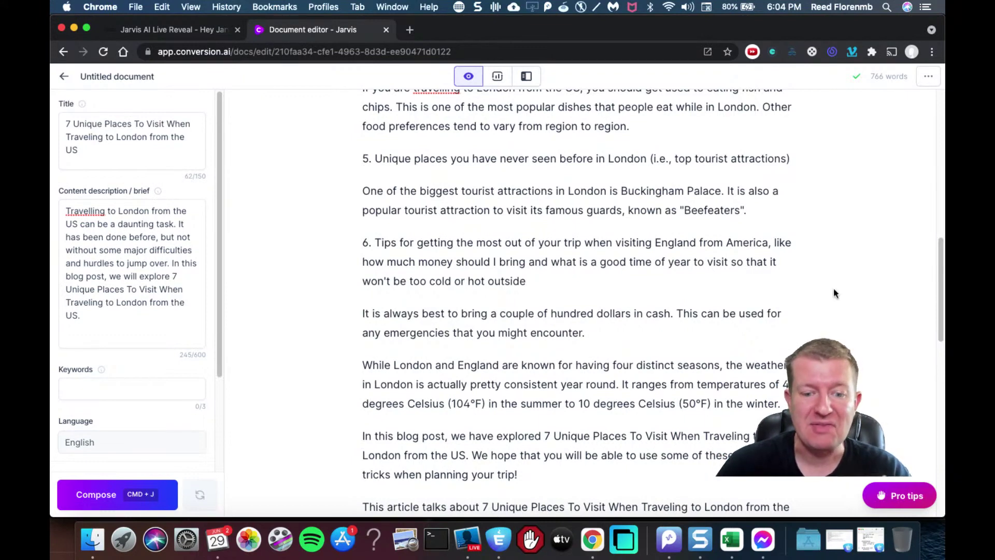
Bring the Espresso notes forward and select the list of seven prompt commands
left_click(499, 539)
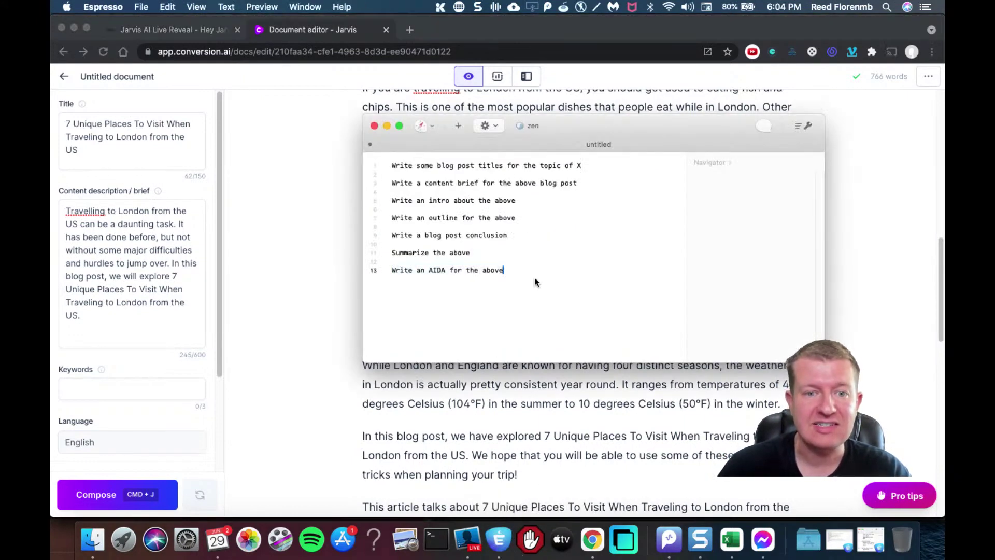
mouse_move(533, 278)
left_mouse_down()
mouse_move(392, 194)
mouse_move(366, 163)
left_mouse_up()
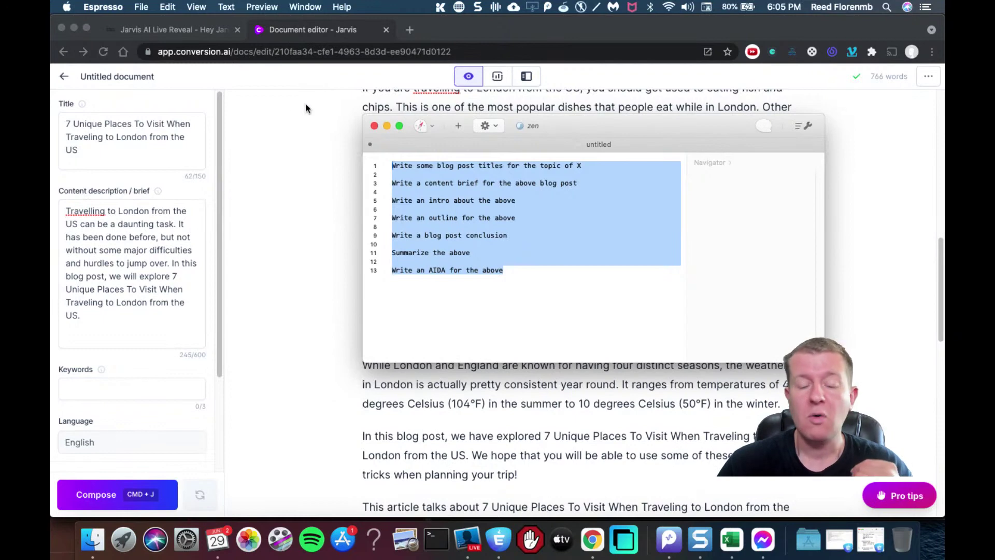
Open Usage & Billing from the documents list, showing 520,757 words generated and Boss Mode active
left_click(64, 78)
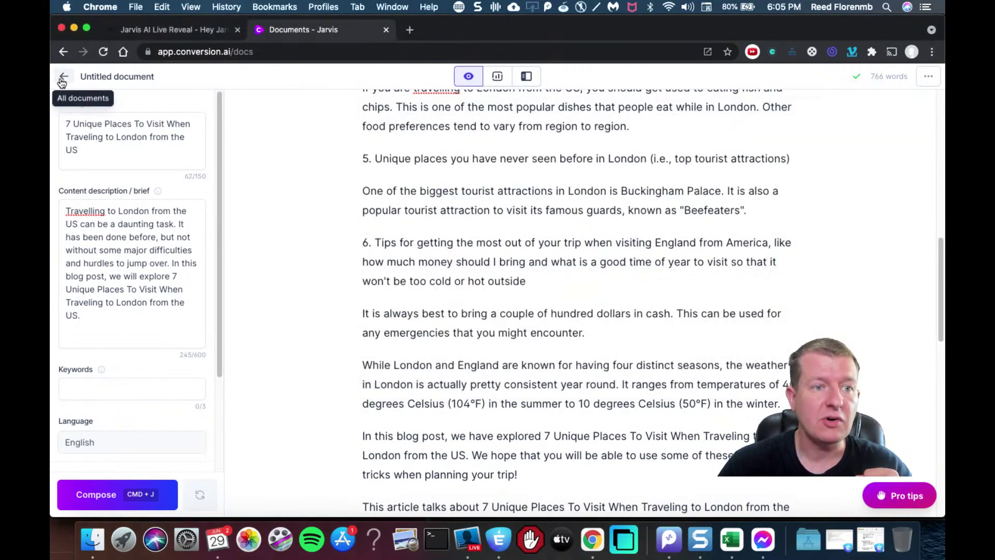
left_click(64, 78)
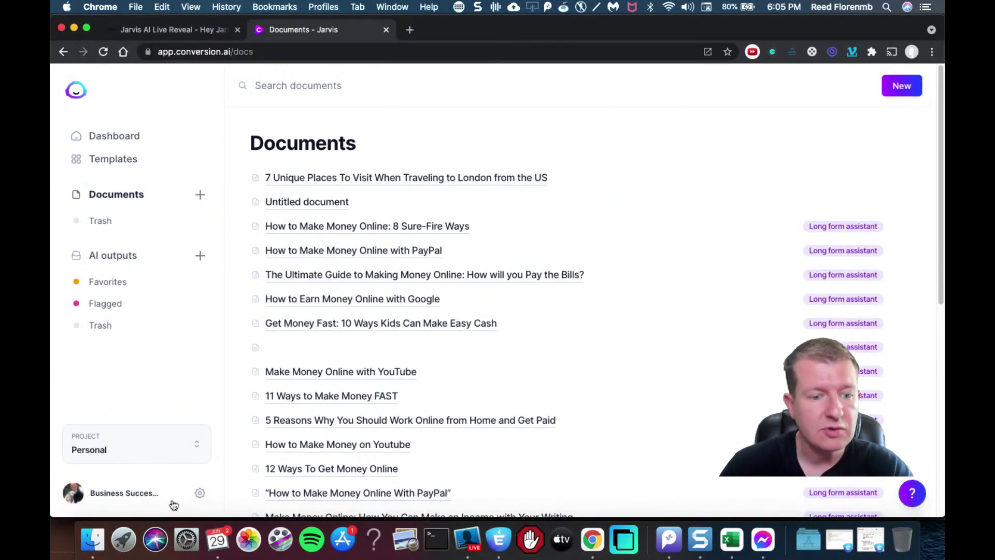
left_click(200, 495)
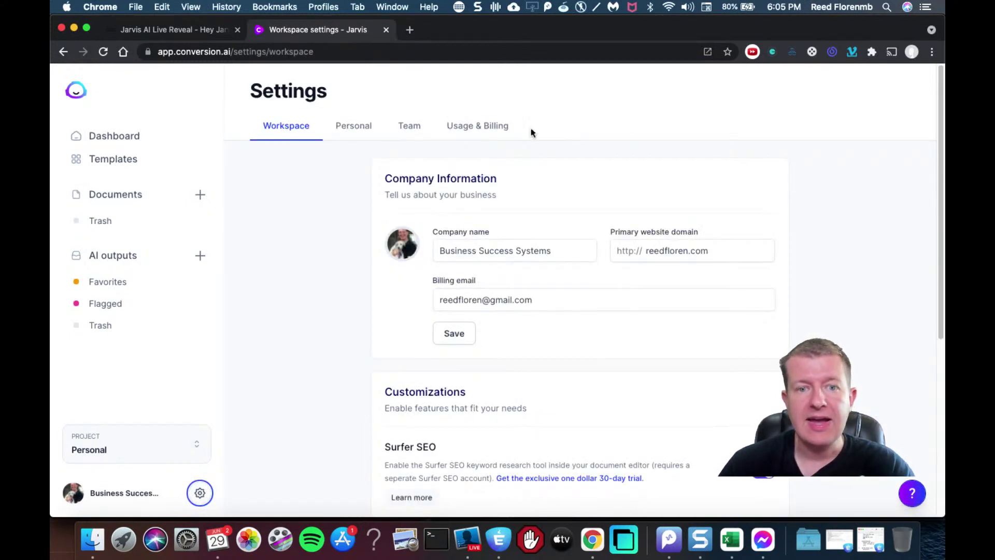
left_click(501, 129)
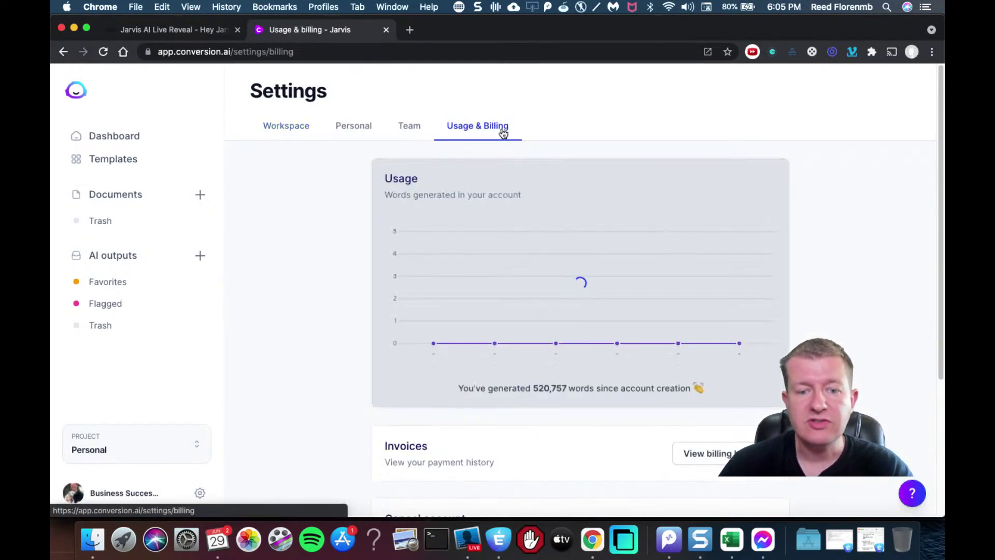
left_click_drag(939, 99, 938, 142)
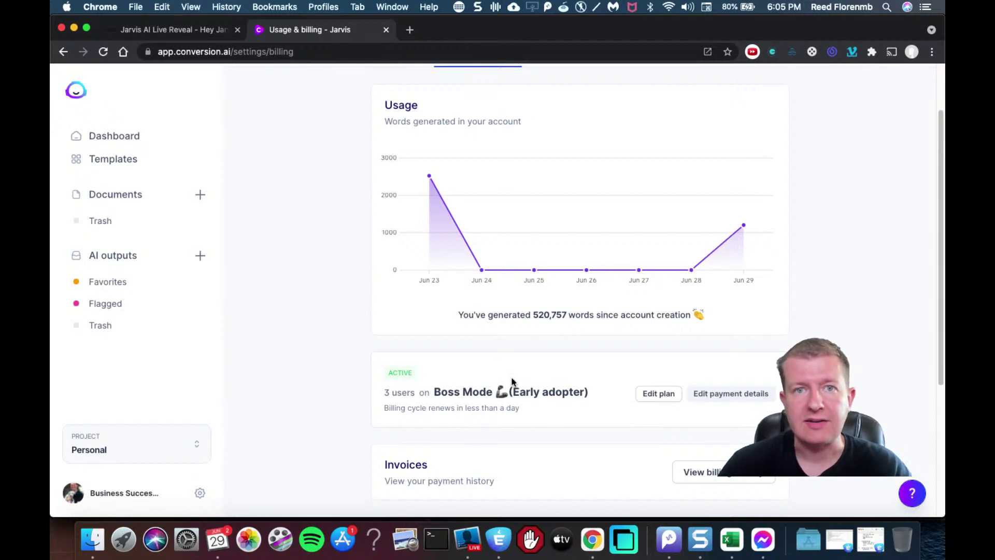
Load conversion.ai/bossmode and show the $119-per-month Boss Mode plan with its feature list
left_click(243, 54)
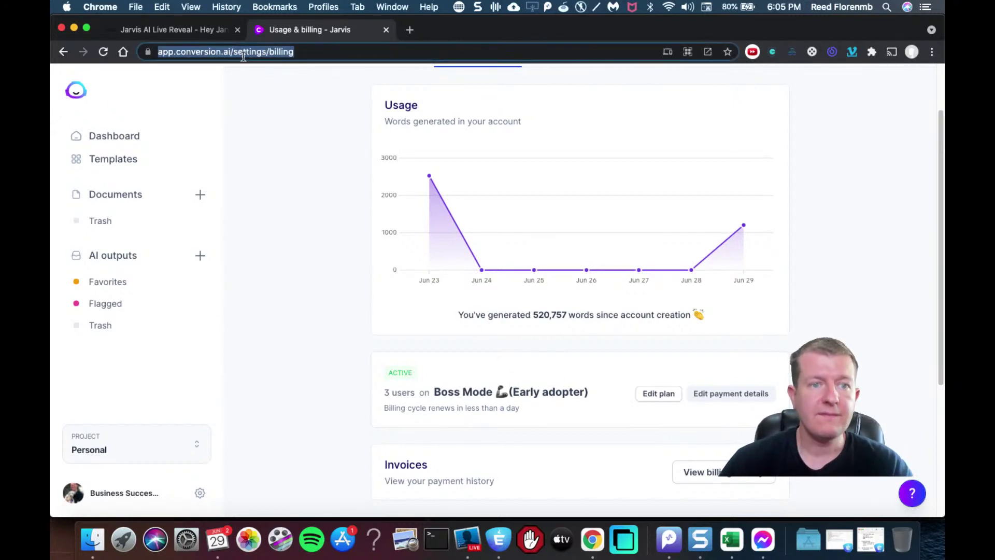
type("conversion.")
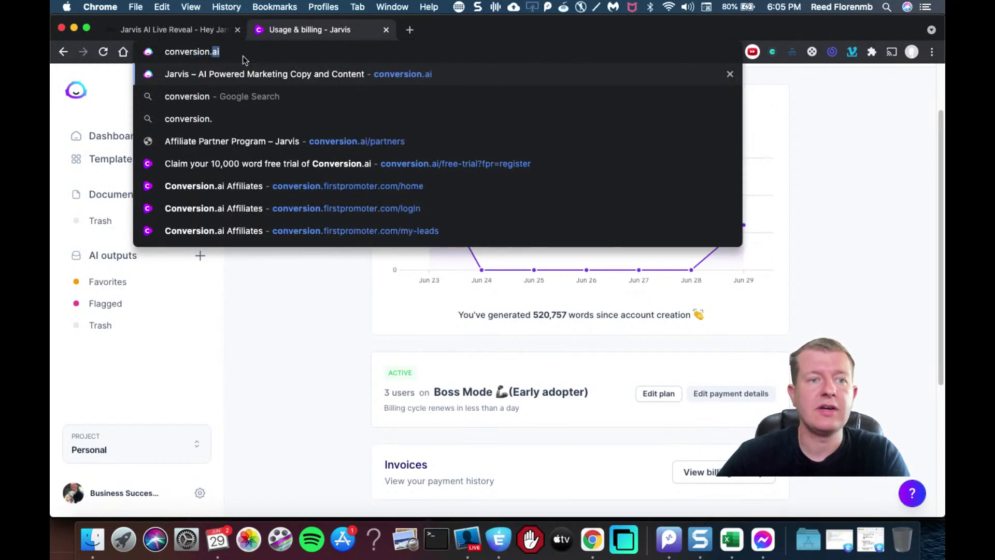
type("ai")
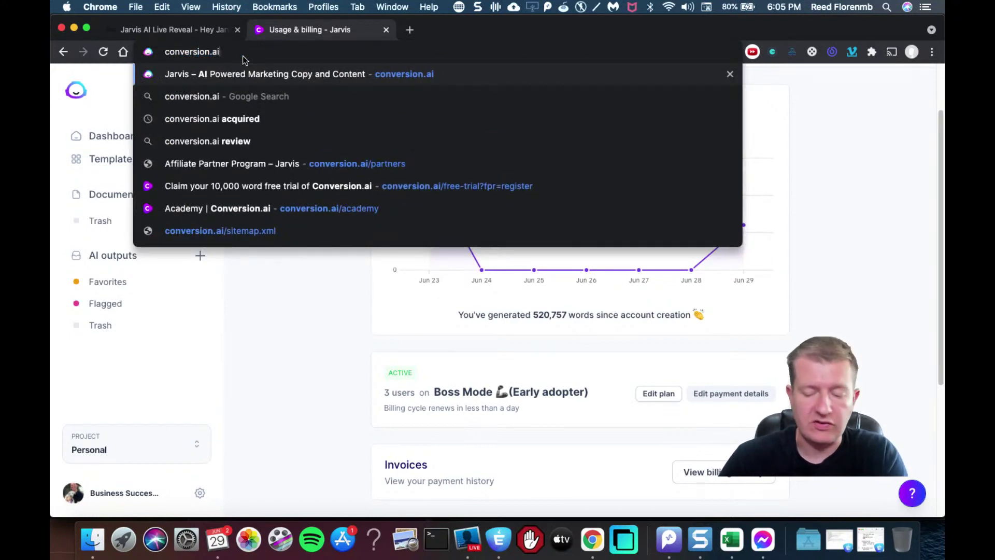
type("/")
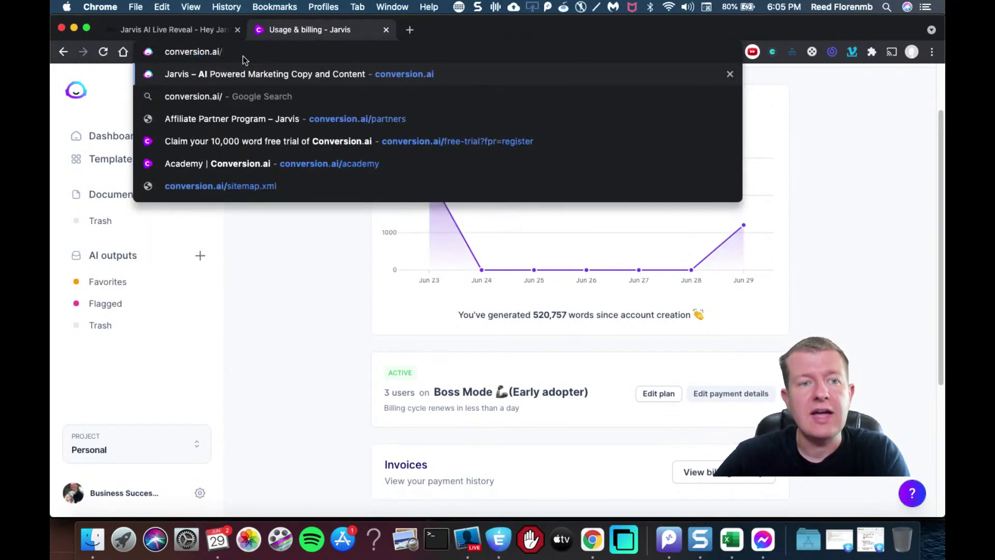
type("bossmod")
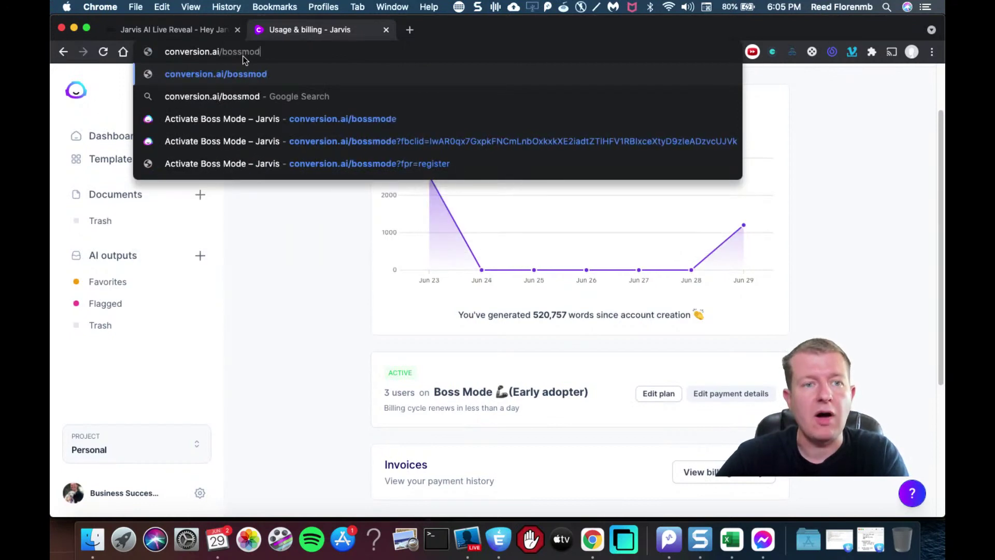
type("e")
key("Return")
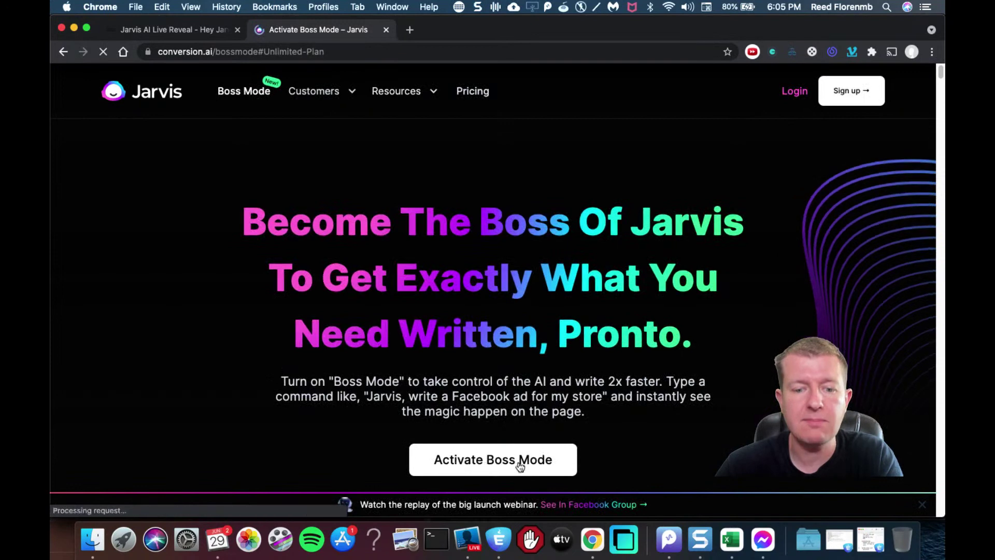
left_click(487, 464)
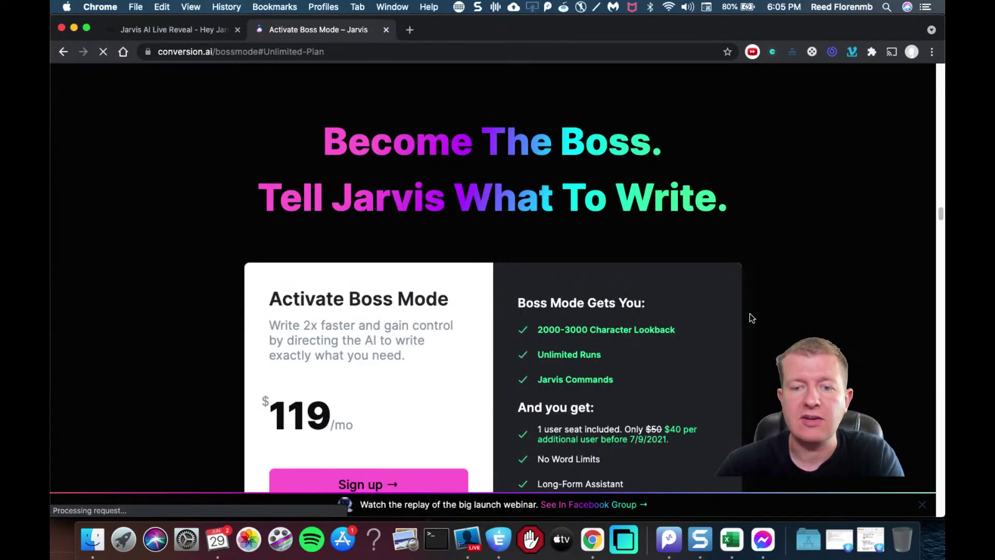
scroll(767, 312, "down", 1)
scroll(767, 312, "down", 1)
scroll(766, 312, "down", 2)
scroll(767, 312, "down", 1)
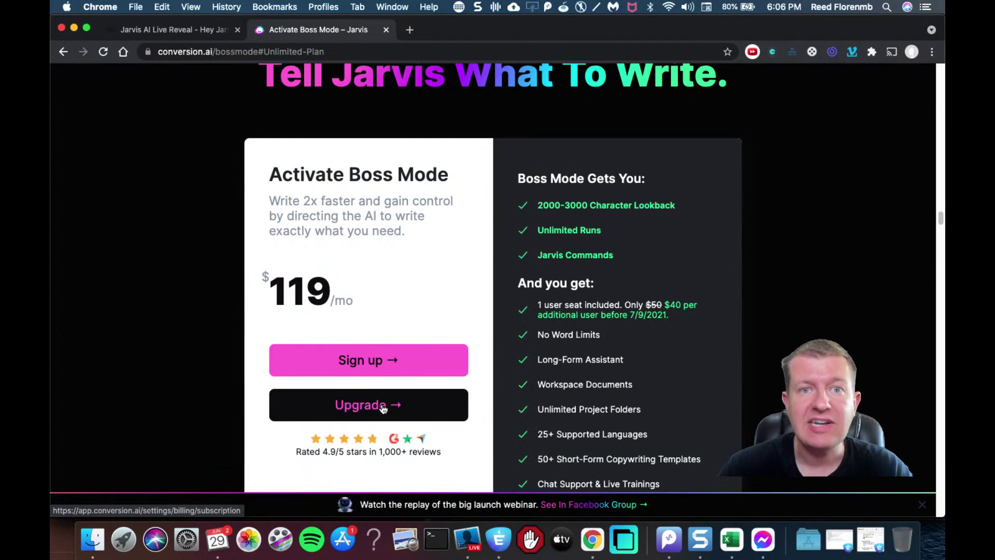
scroll(382, 408, "down", 3)
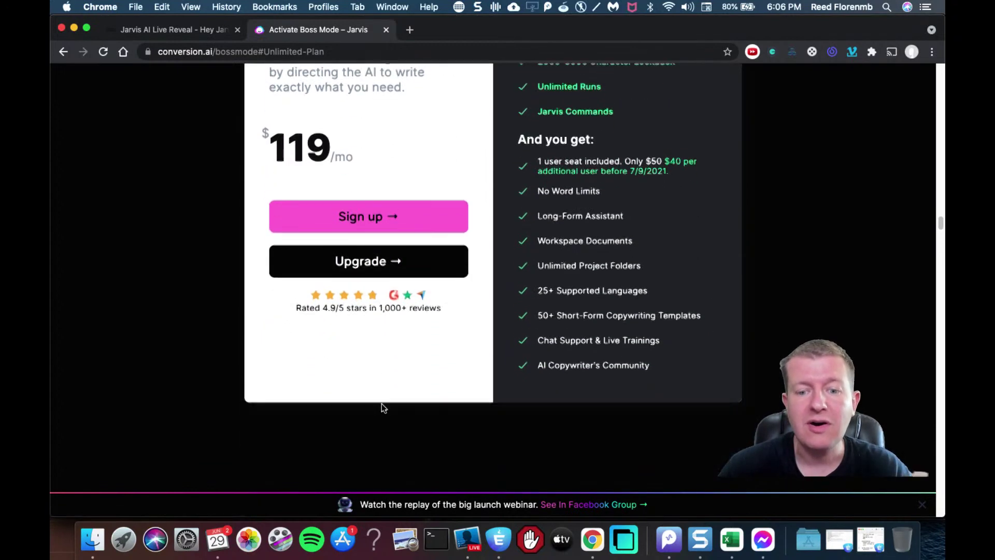